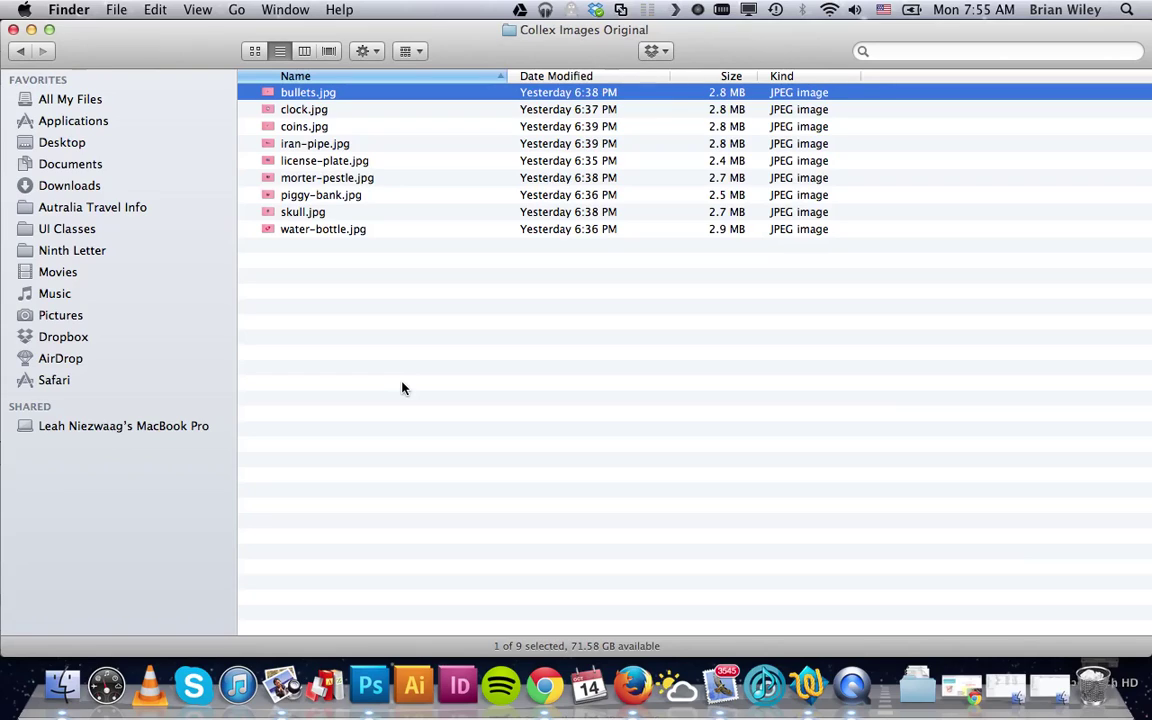
Step: Select bullets.jpg in the Collex Images Original folder in Finder
click(314, 93)
Step: Open bullets.jpg in Photoshop and confirm its 1800×1200 pixel size without changing it
drag(314, 93, 368, 694)
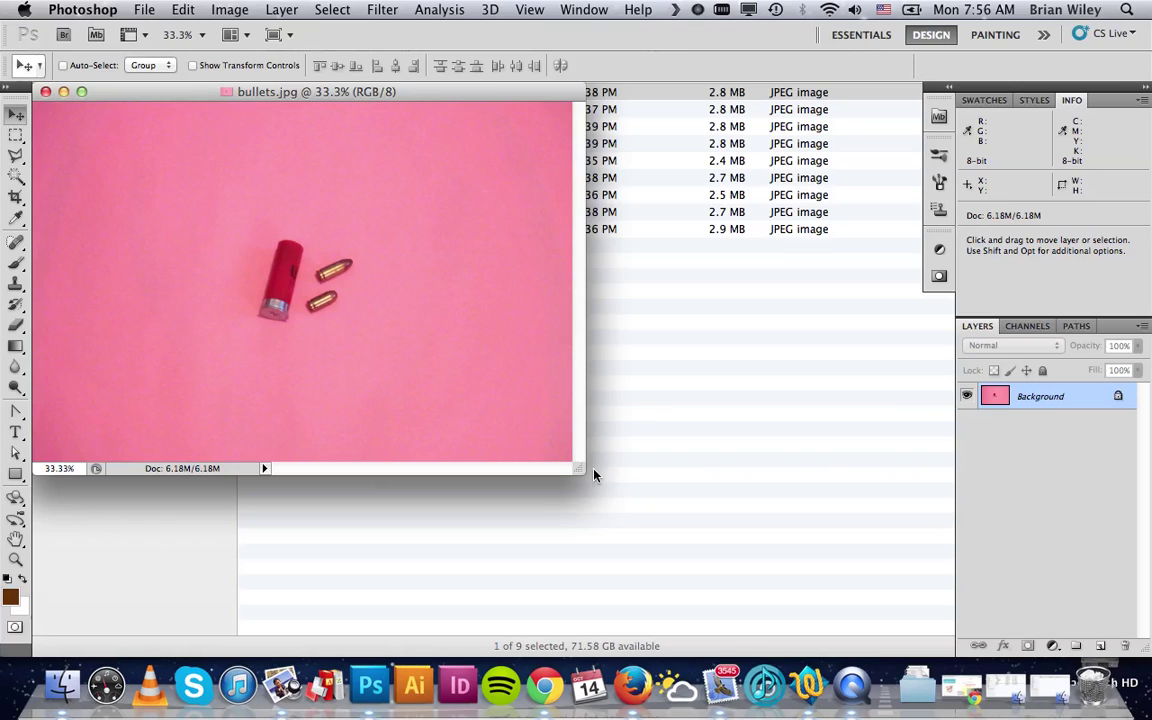
click(229, 9)
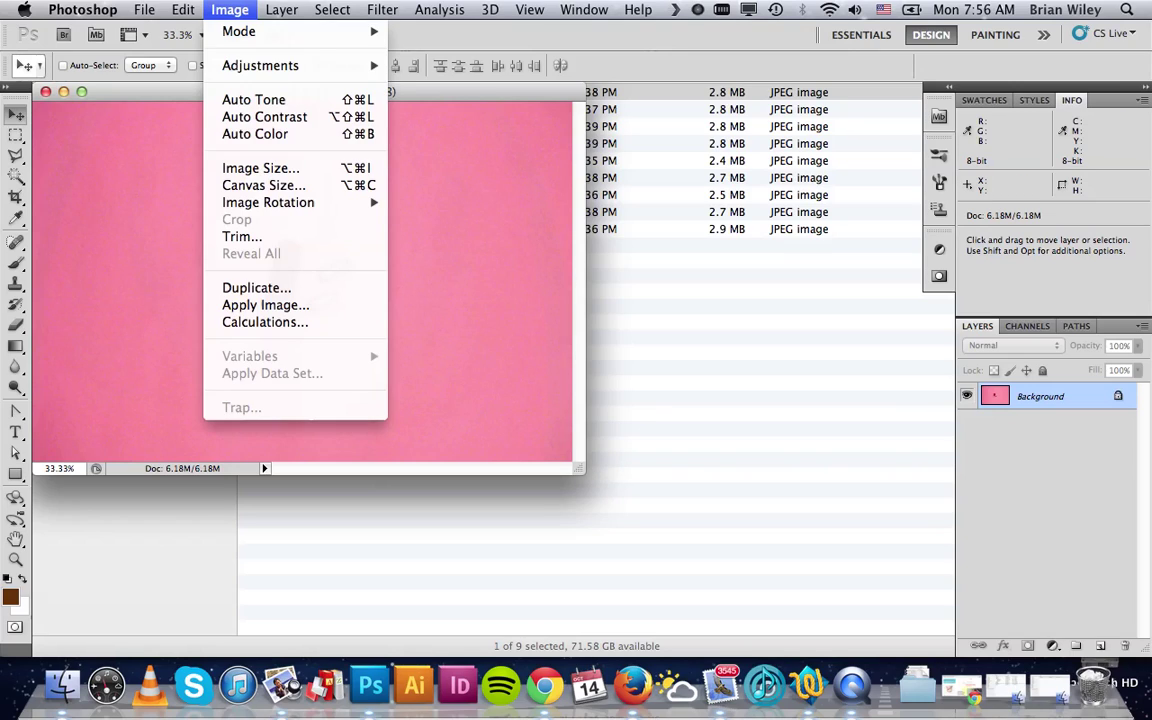
click(258, 168)
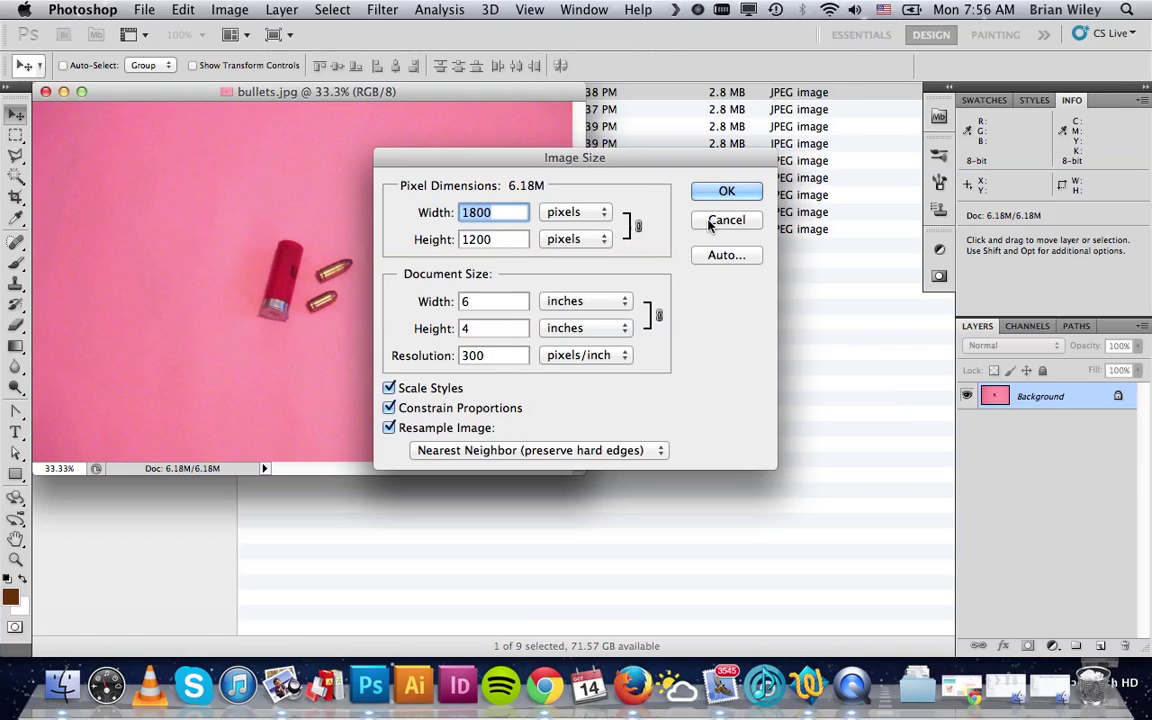
click(718, 221)
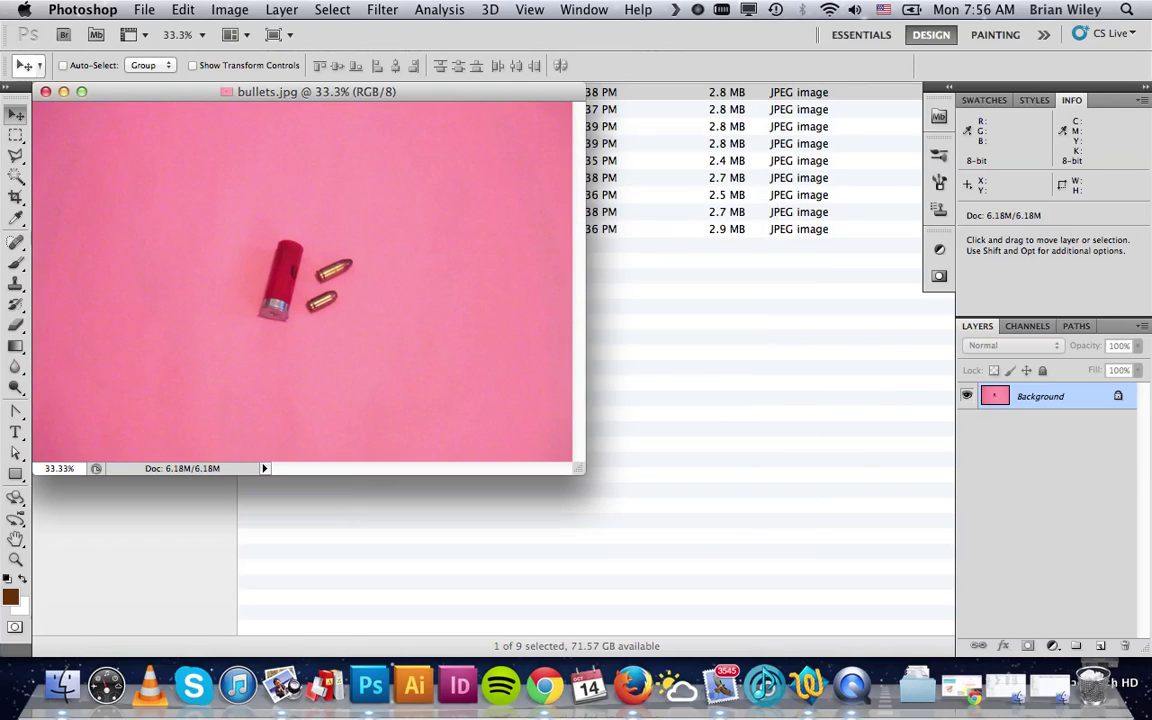
Step: Show the Actions panel from the Window menu
click(575, 10)
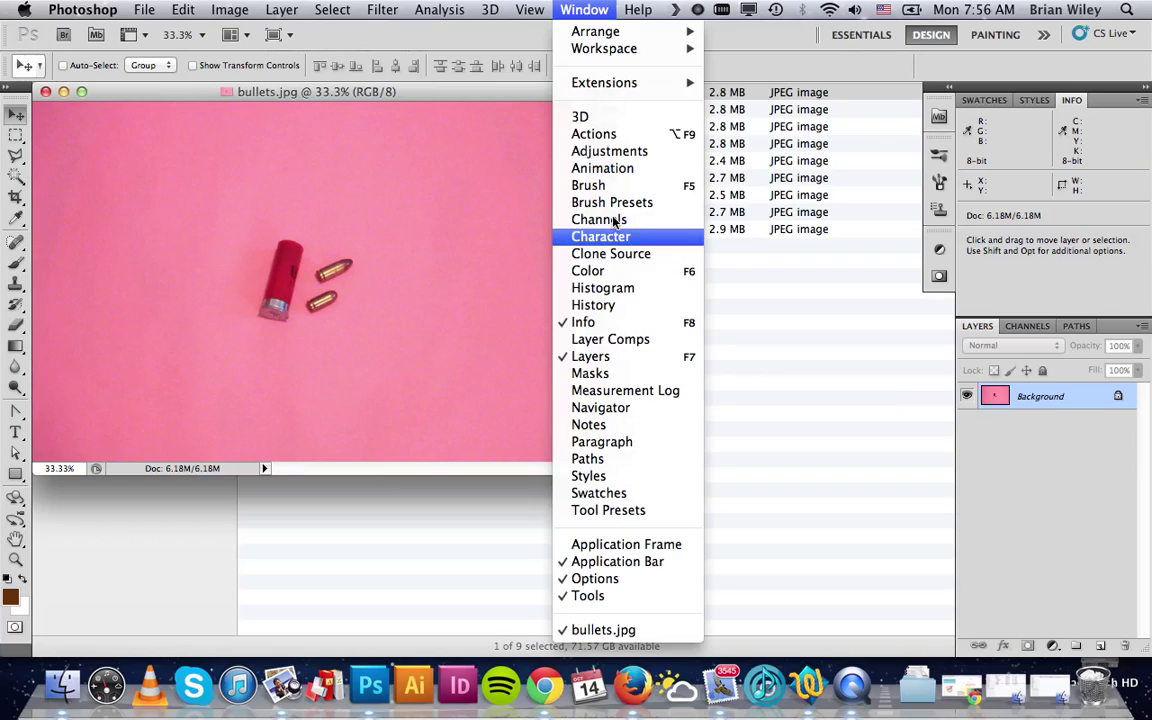
click(614, 136)
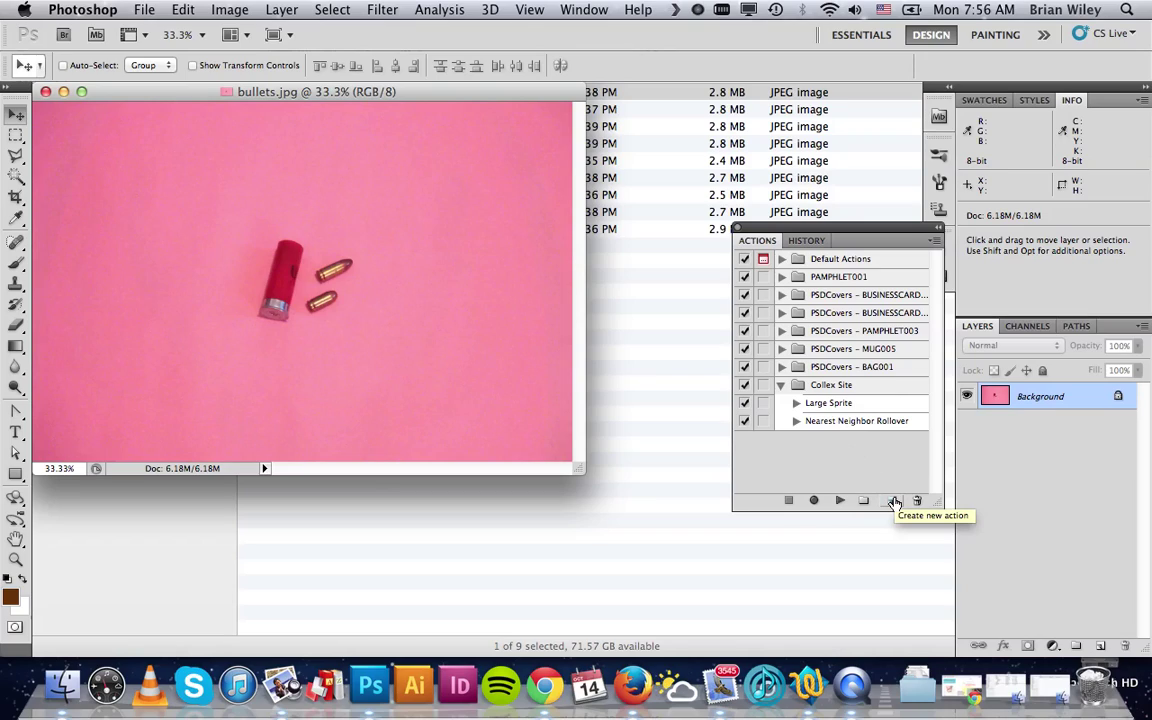
Step: Create a new action named 'Image Resize Test' in the Collex Site set and start recording
click(894, 502)
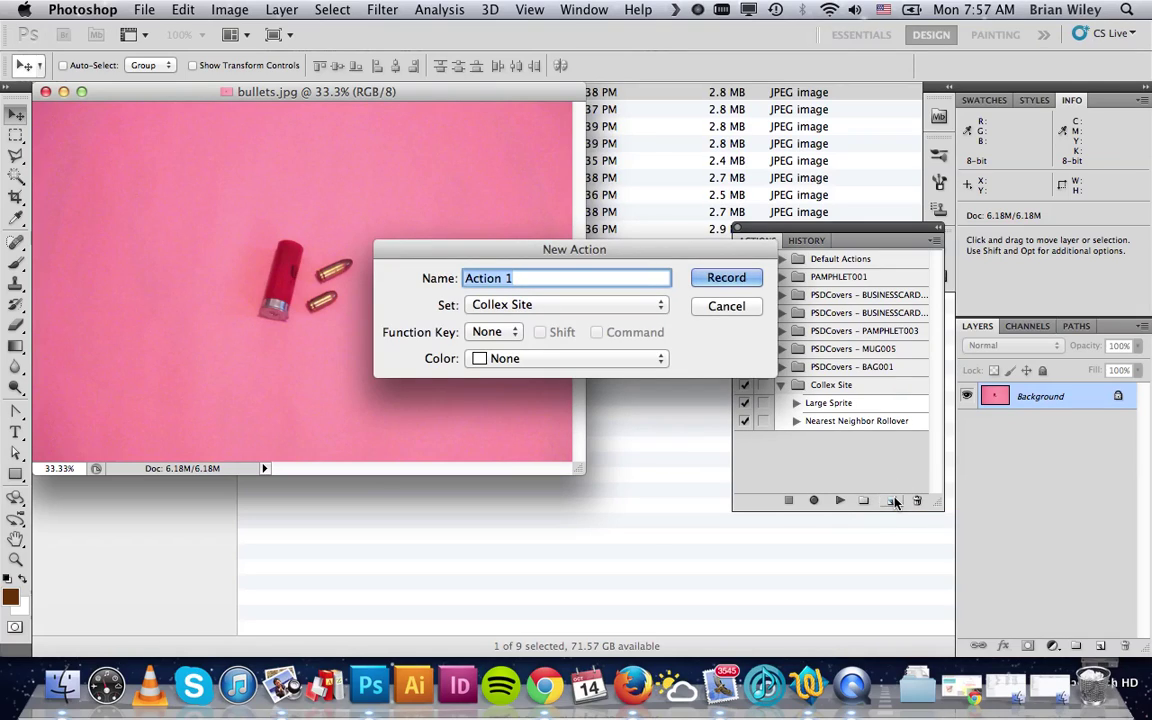
key(BackSpace)
text(Im)
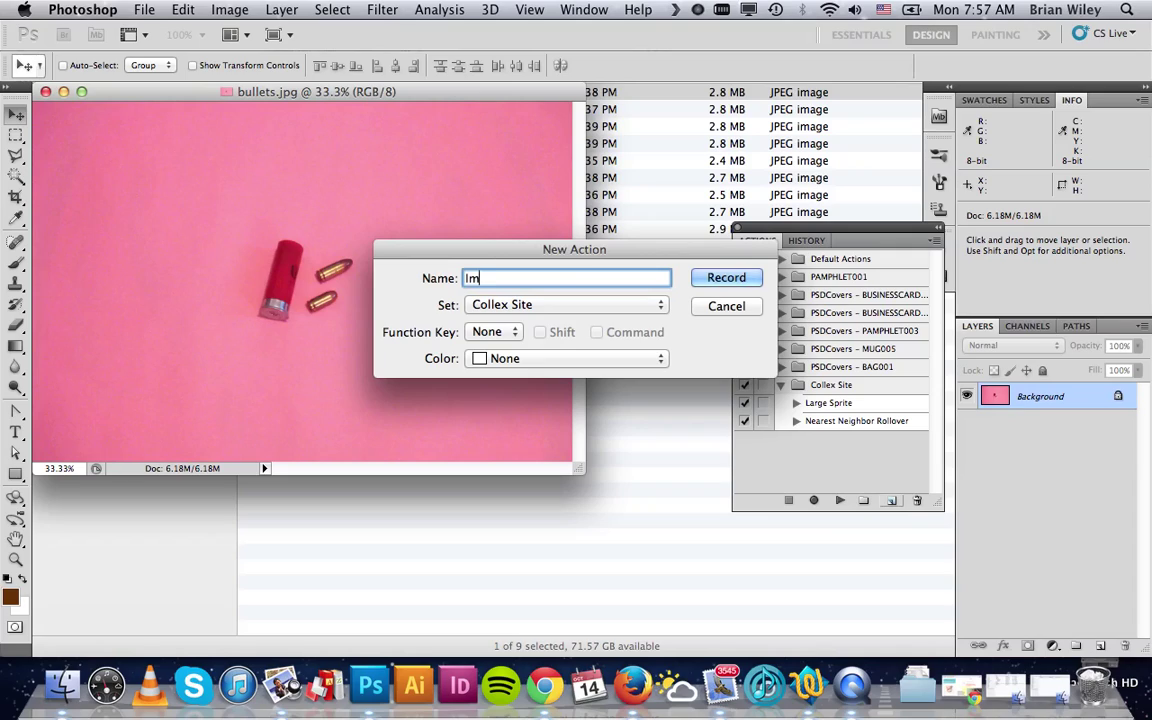
text(age Resi)
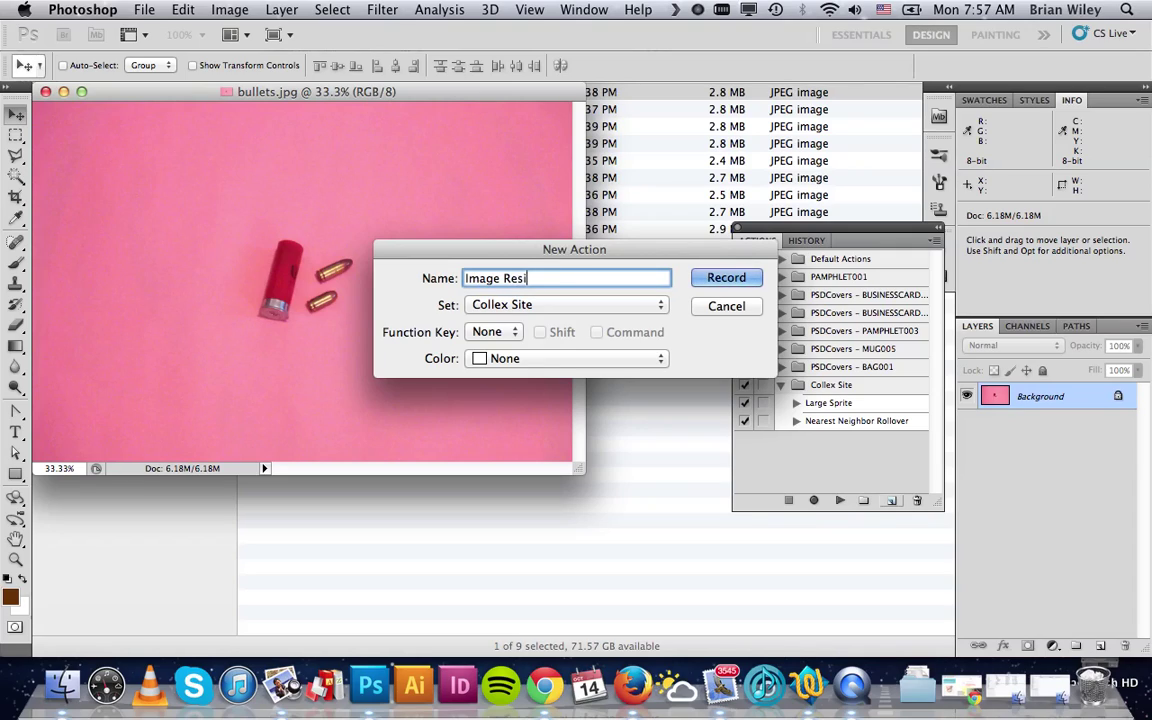
text(ze Test)
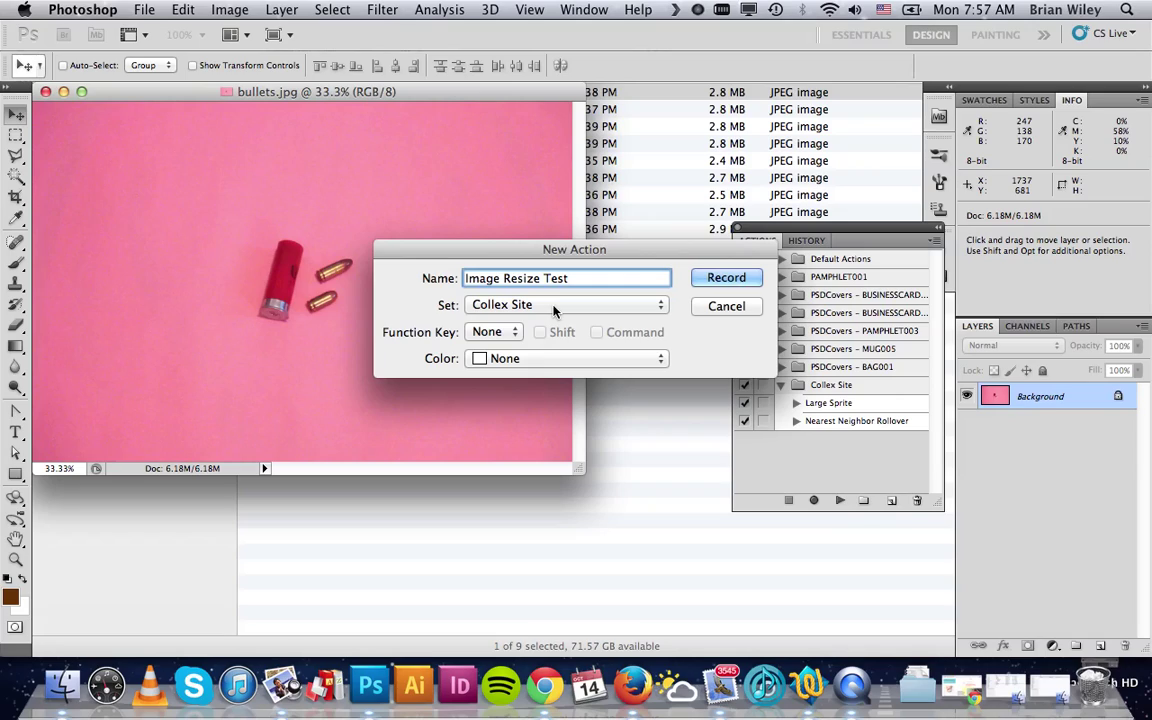
click(716, 279)
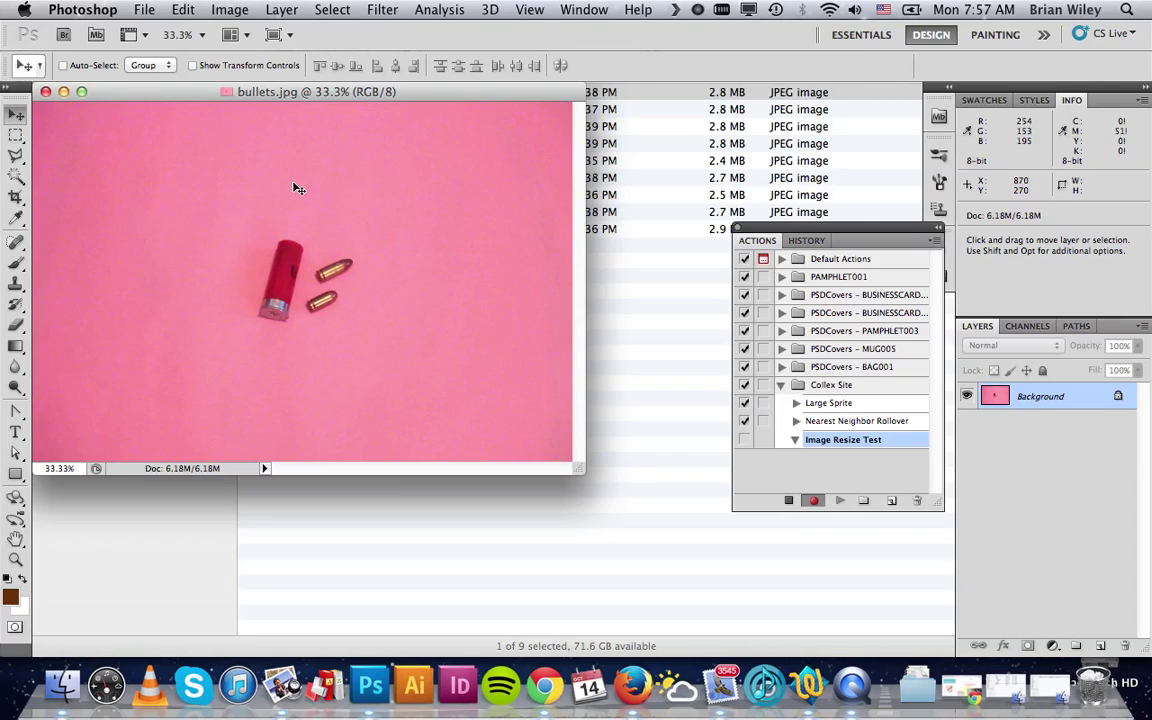
Step: In Image Size, choose Bicubic Sharper resampling, 72 ppi resolution and 200 pixel height
click(232, 9)
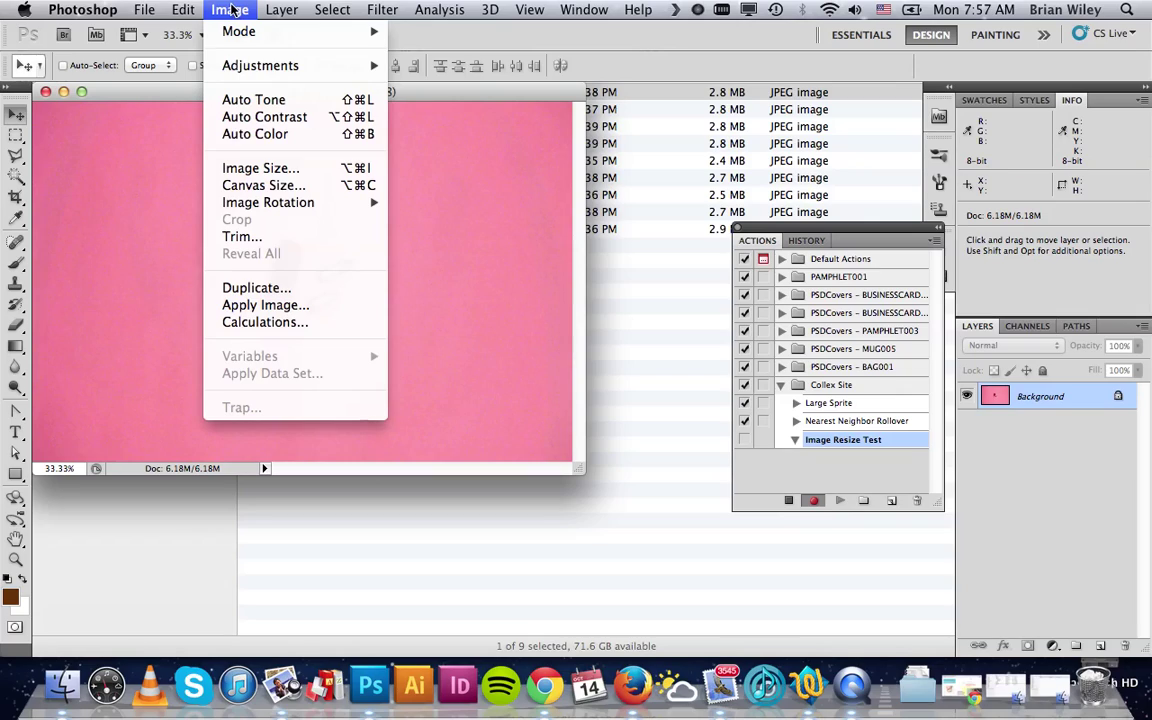
mouse_move(240, 31)
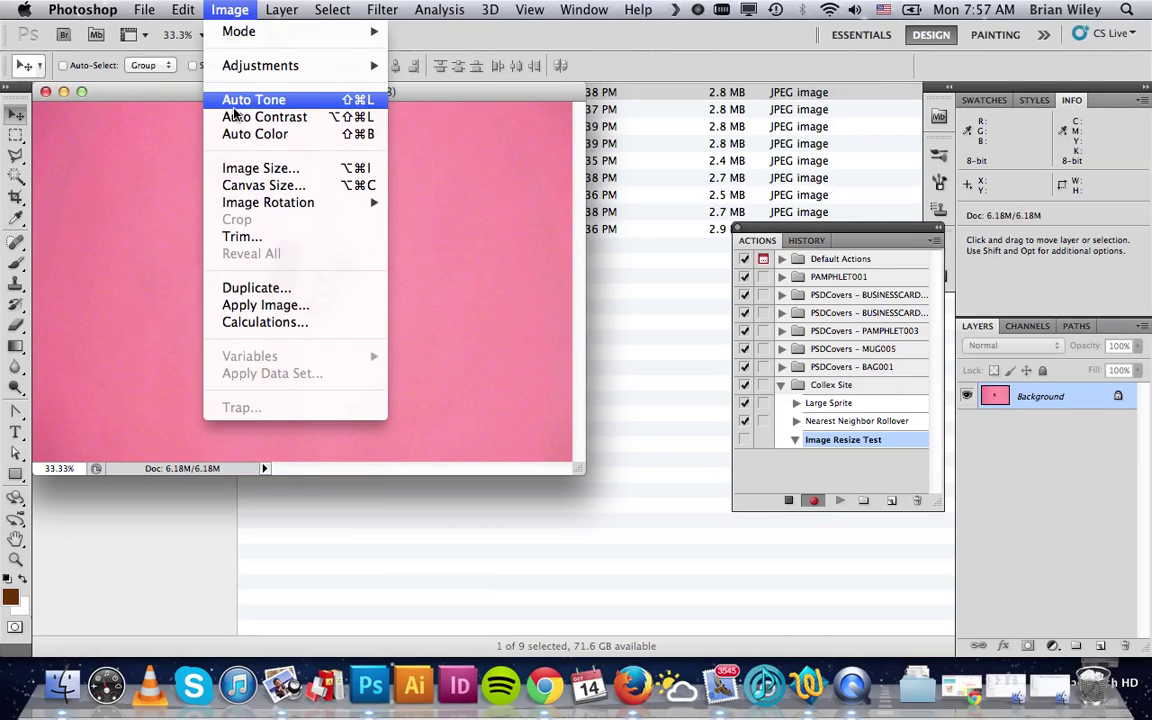
click(237, 168)
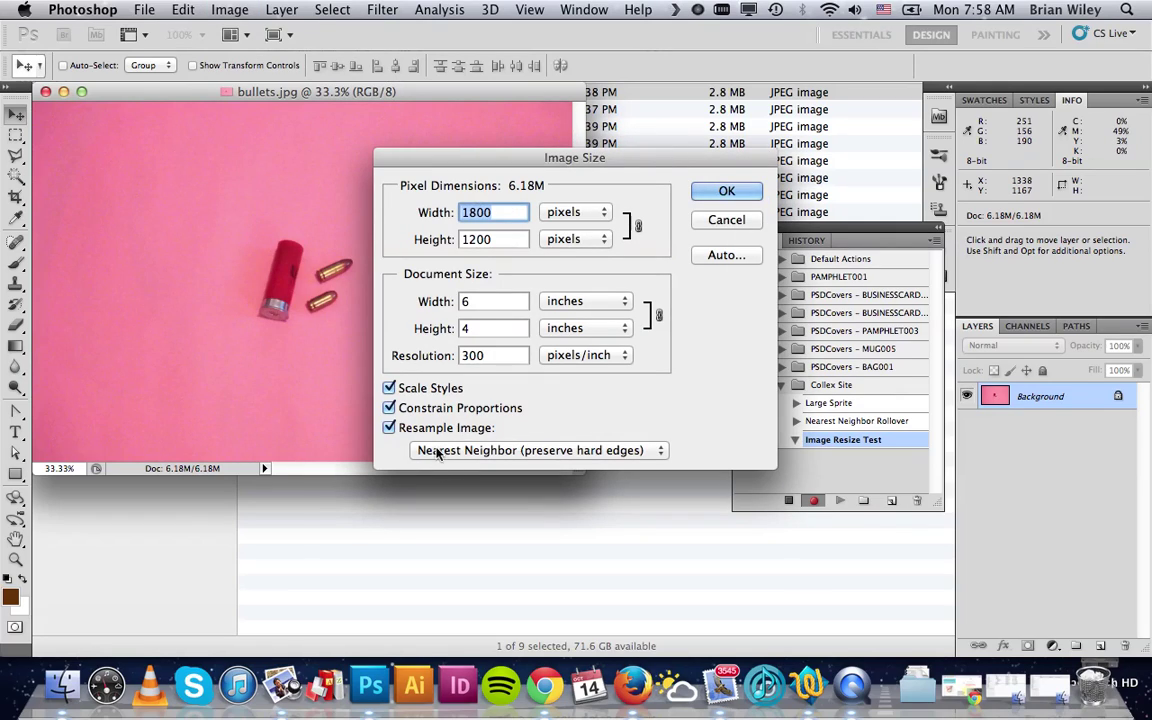
click(440, 452)
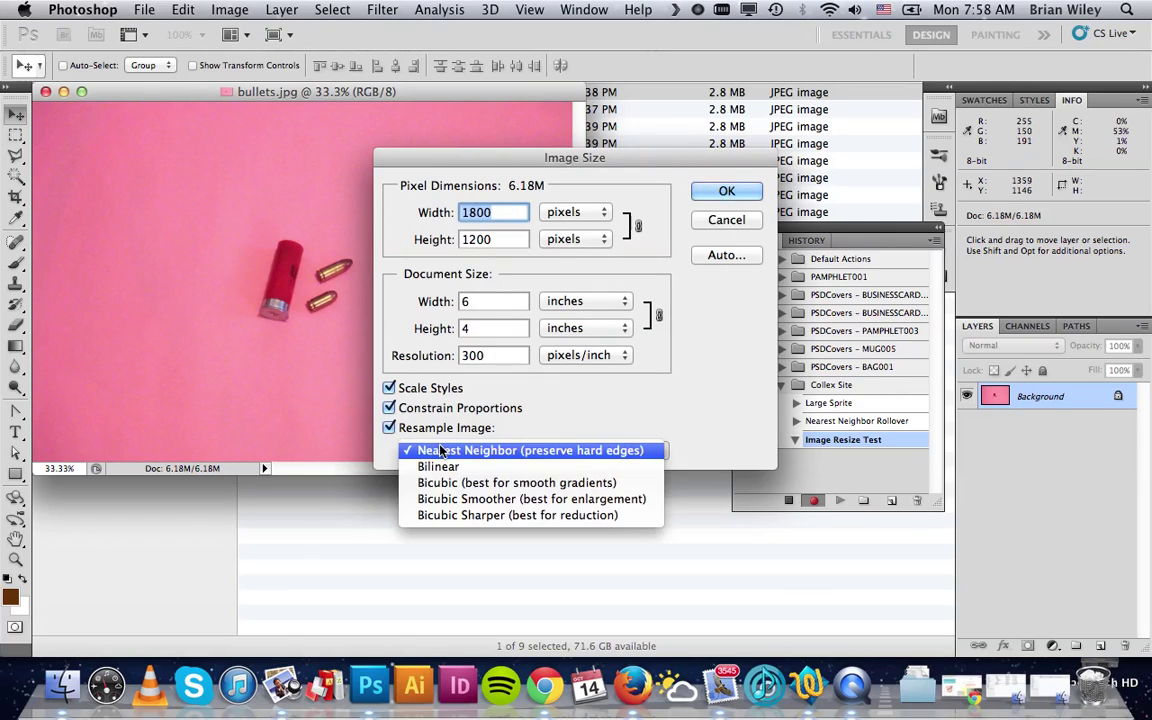
click(460, 517)
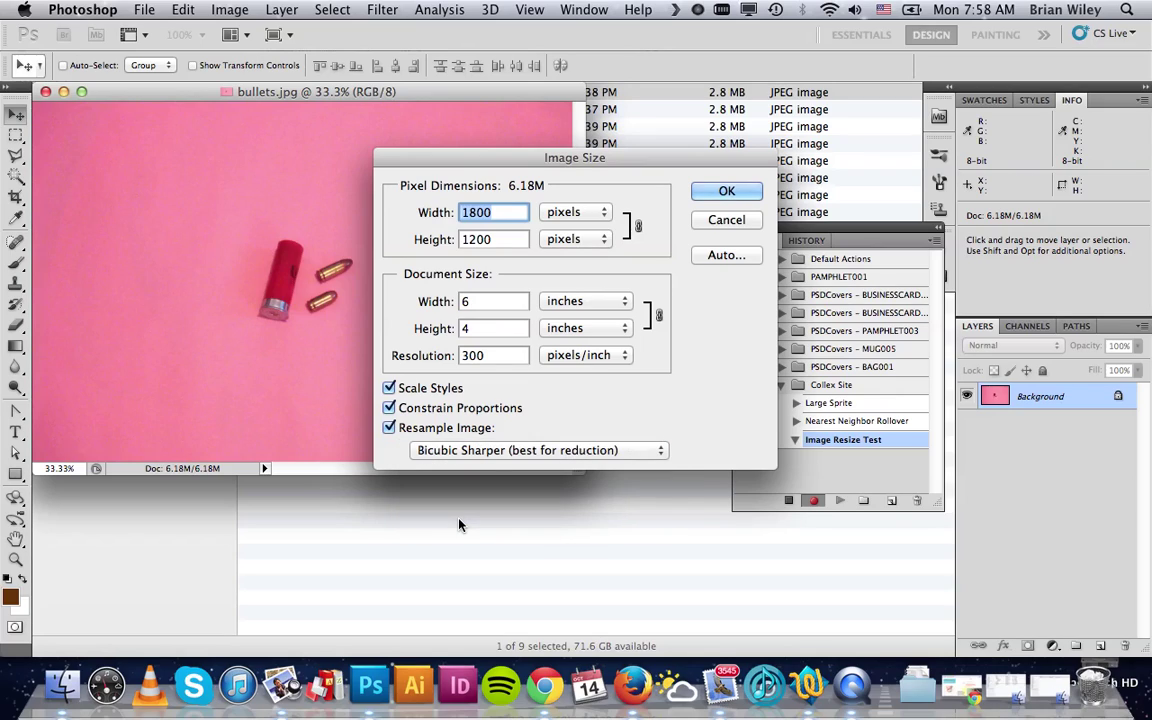
click(467, 355)
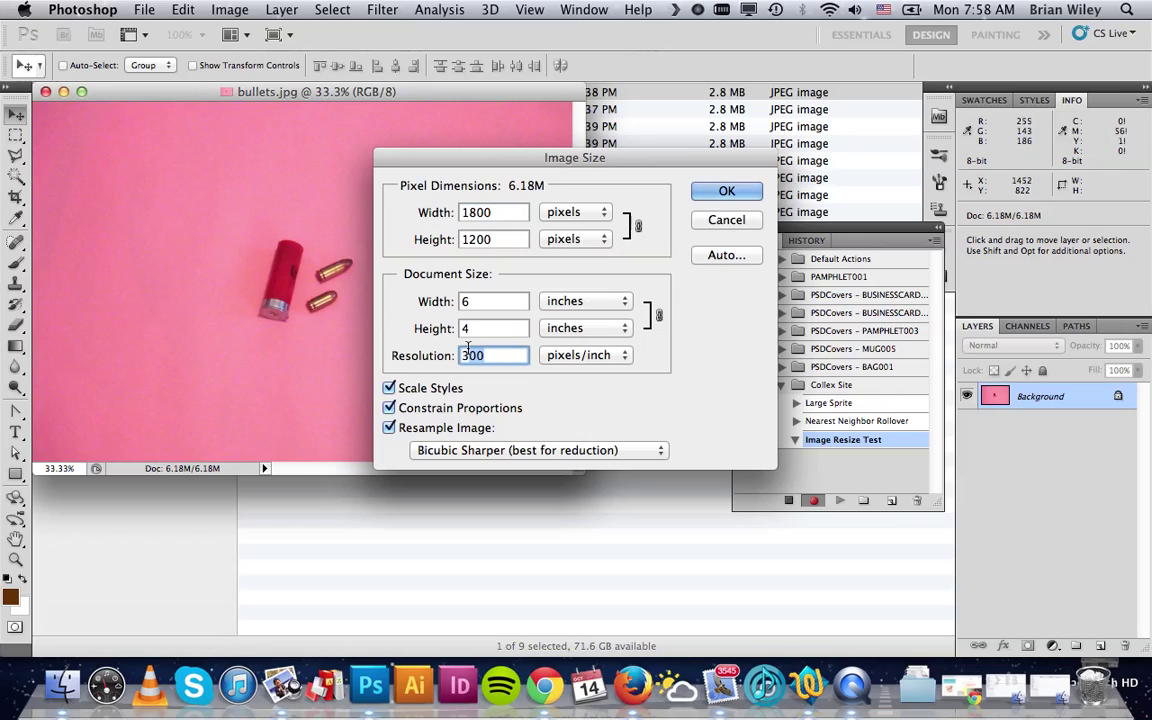
key(BackSpace)
key(BackSpace)
key(BackSpace)
text(72)
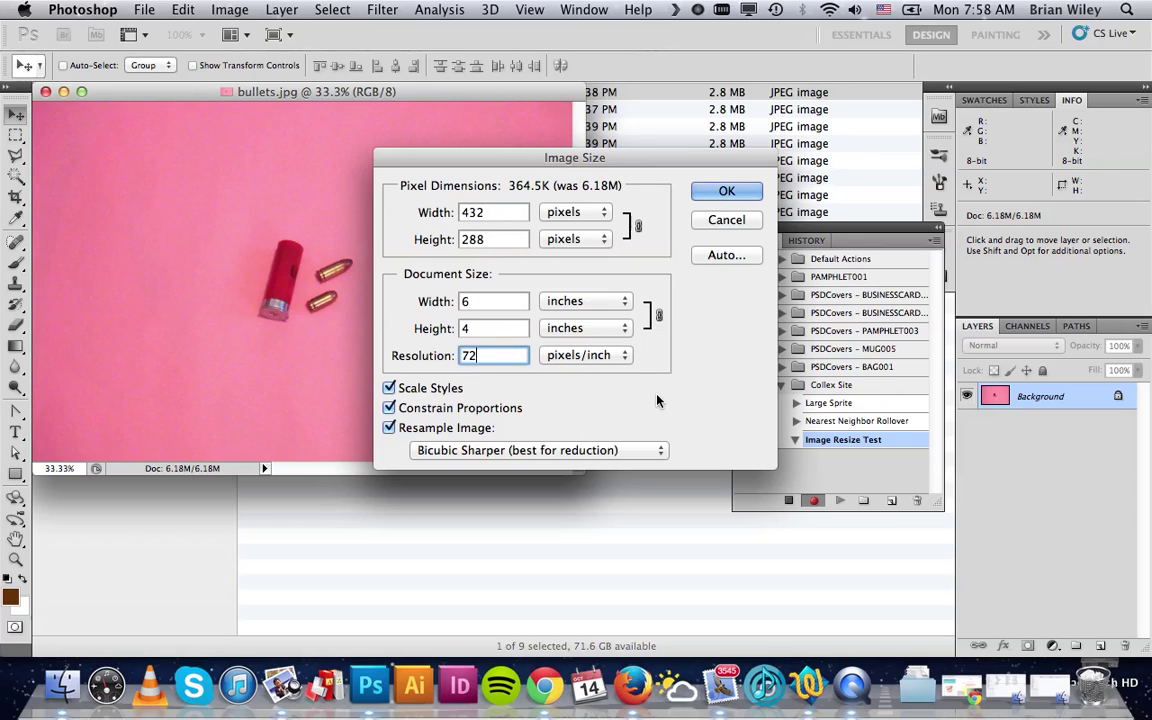
double_click(490, 240)
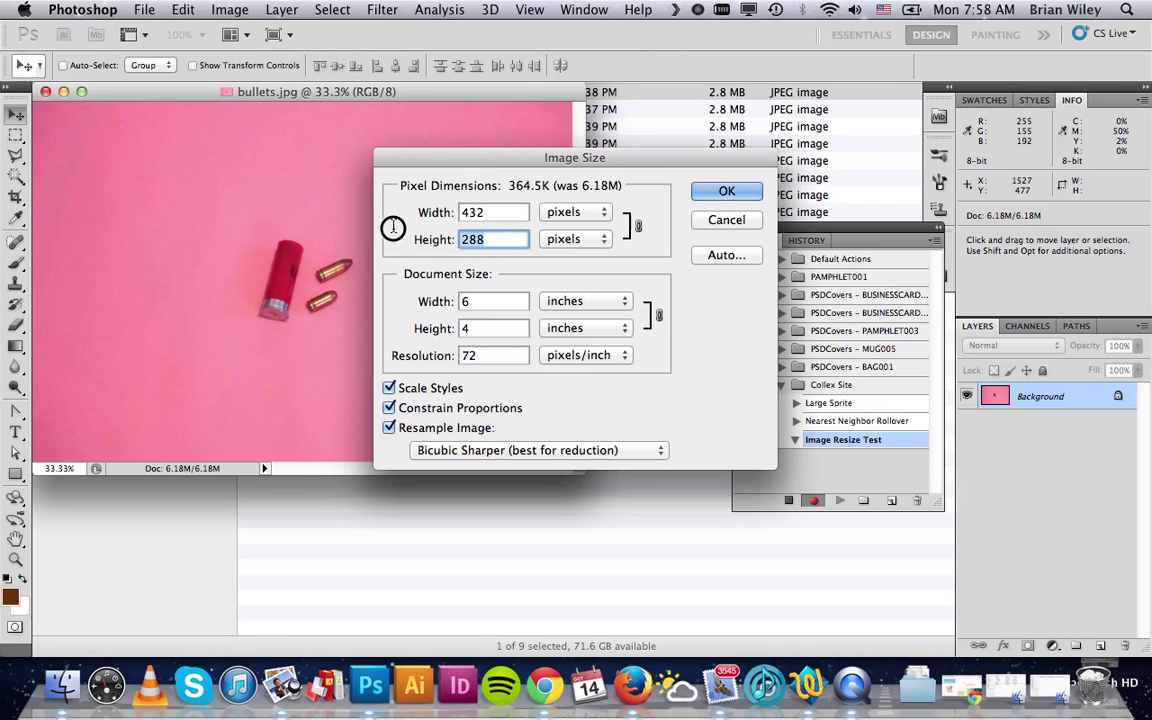
text(200)
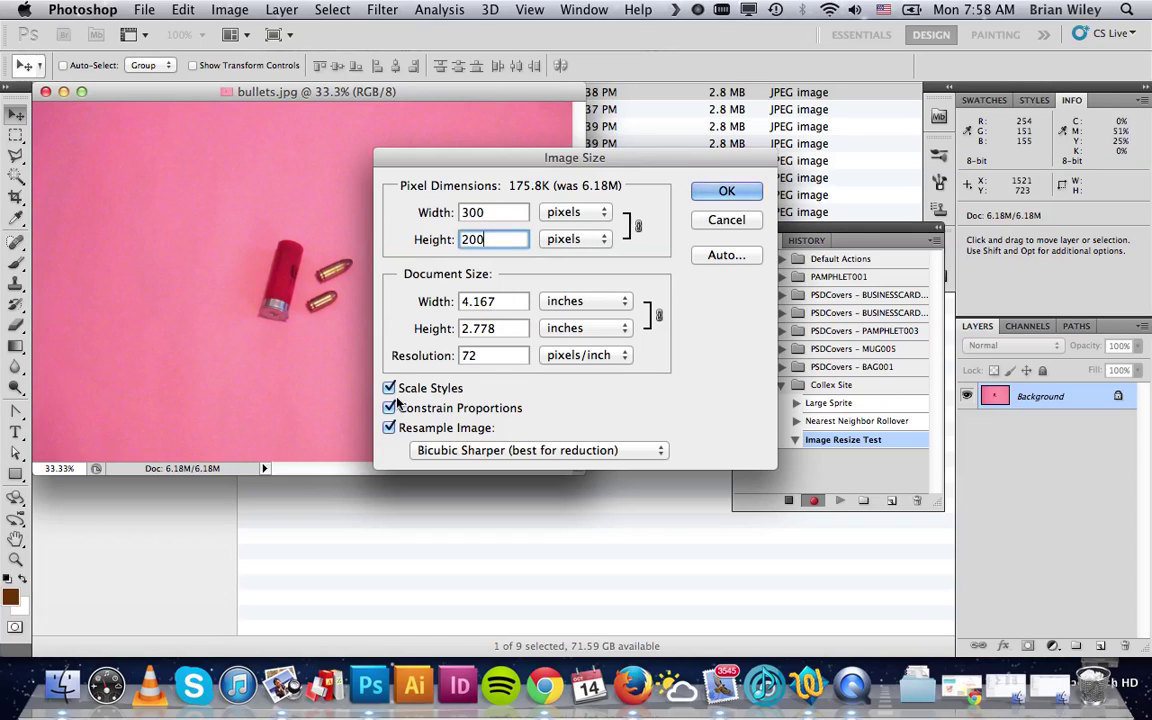
Step: Apply the 300×200 pixel resize and enlarge the bullets.jpg document window
click(724, 191)
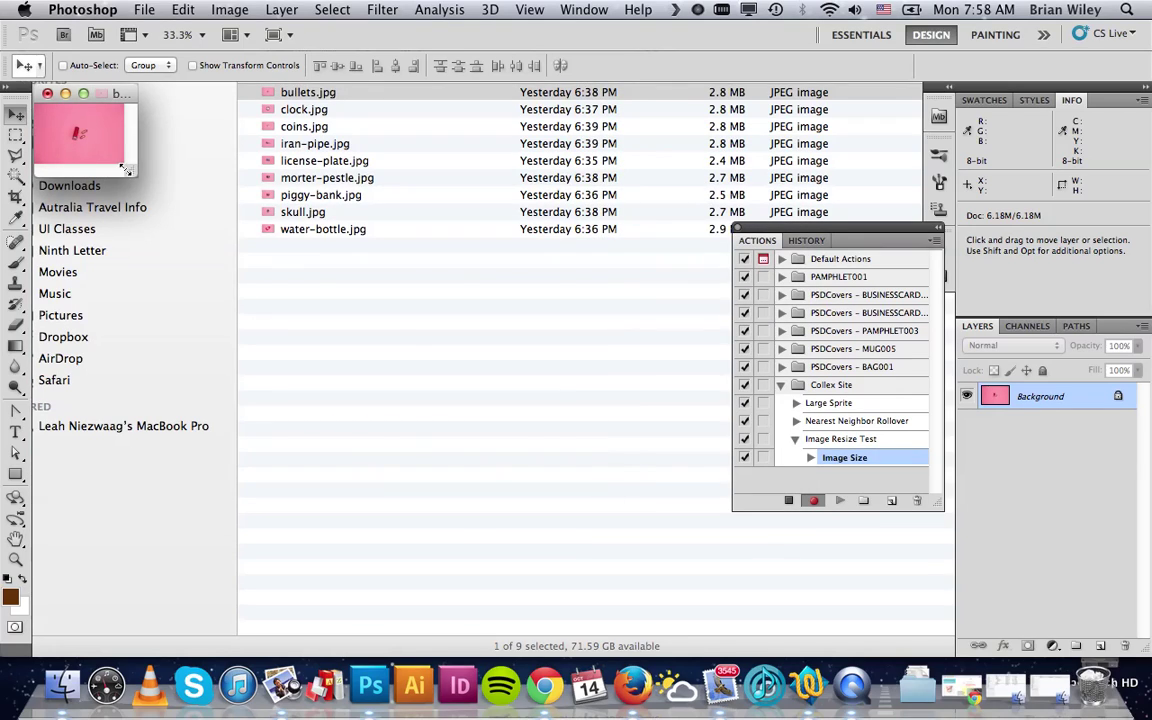
drag(126, 170, 550, 502)
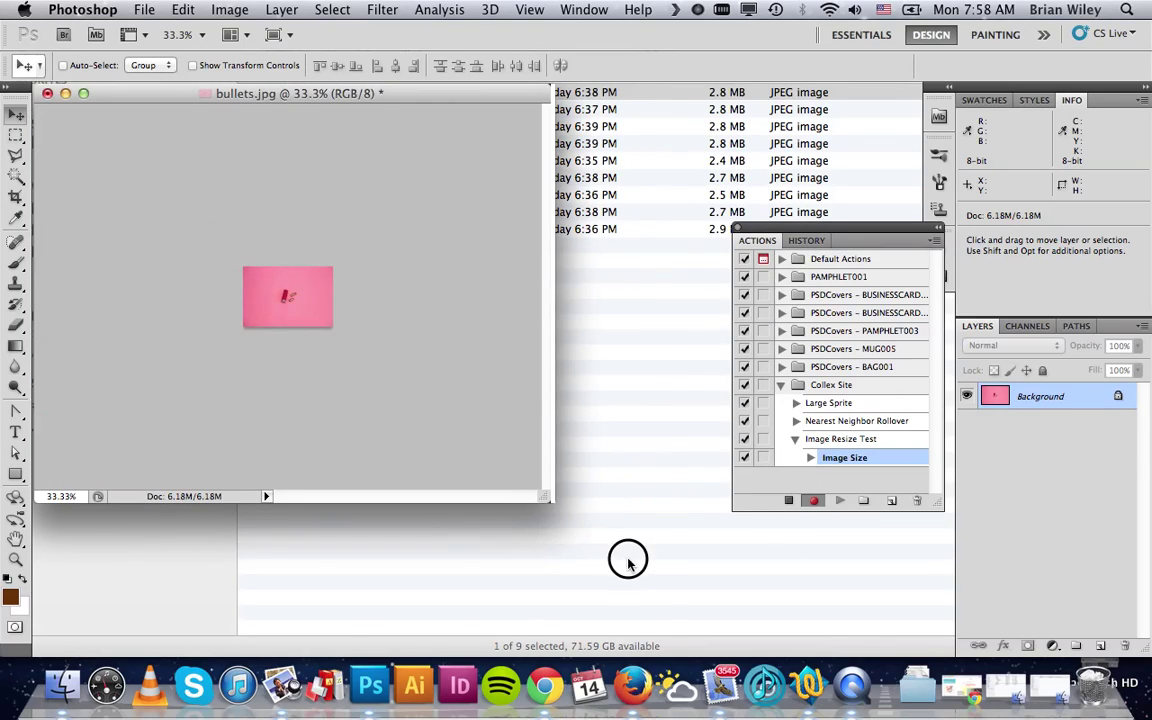
drag(628, 563, 699, 606)
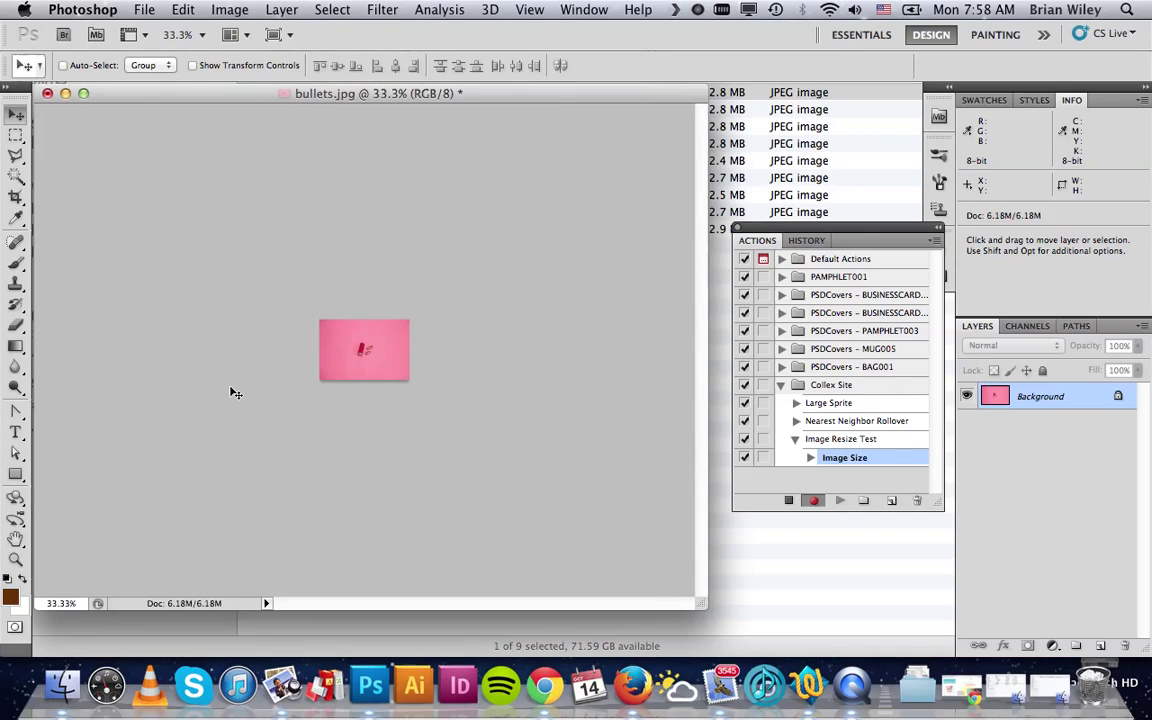
Step: Zoom bullets.jpg to 100% and enlarge its window to show the whole photo
key(z)
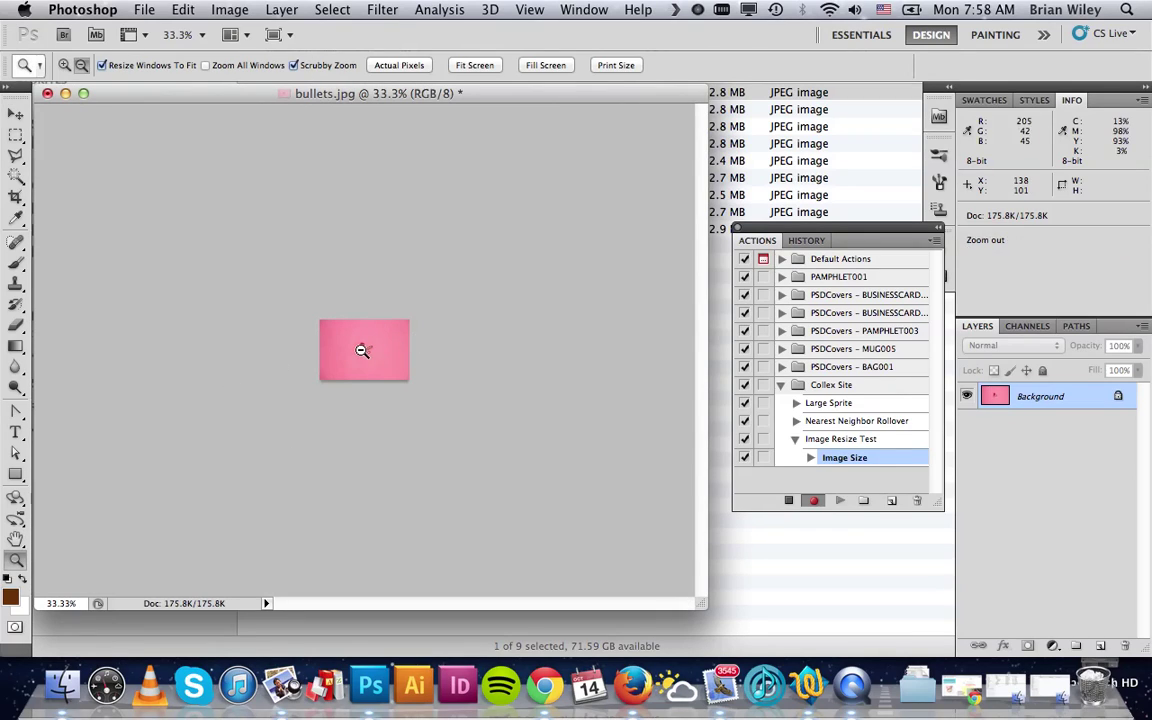
alt+click(363, 348)
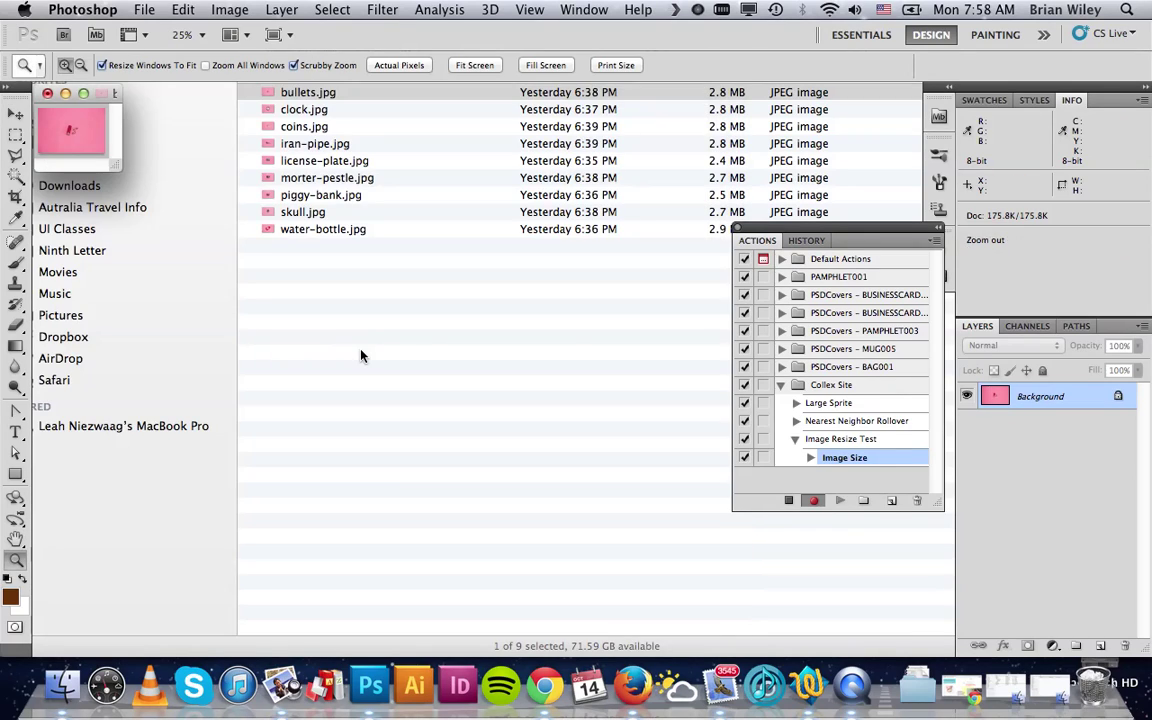
click(70, 138)
click(78, 126)
click(78, 126)
click(78, 126)
click(78, 126)
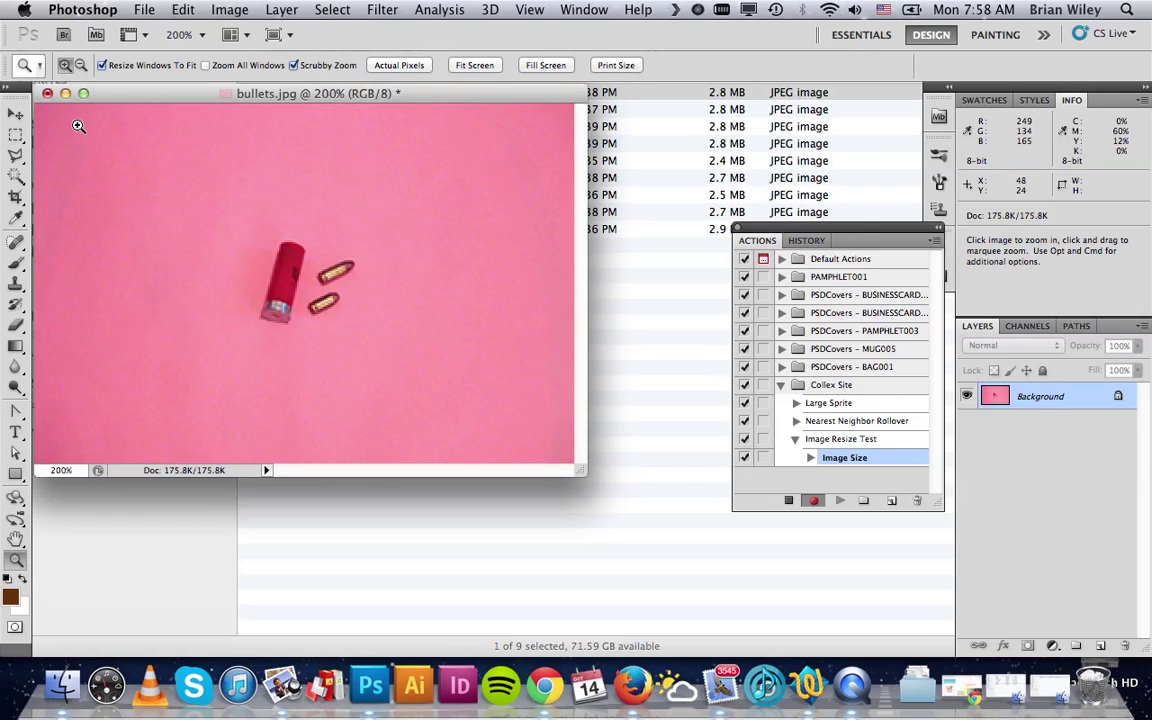
alt+click(313, 325)
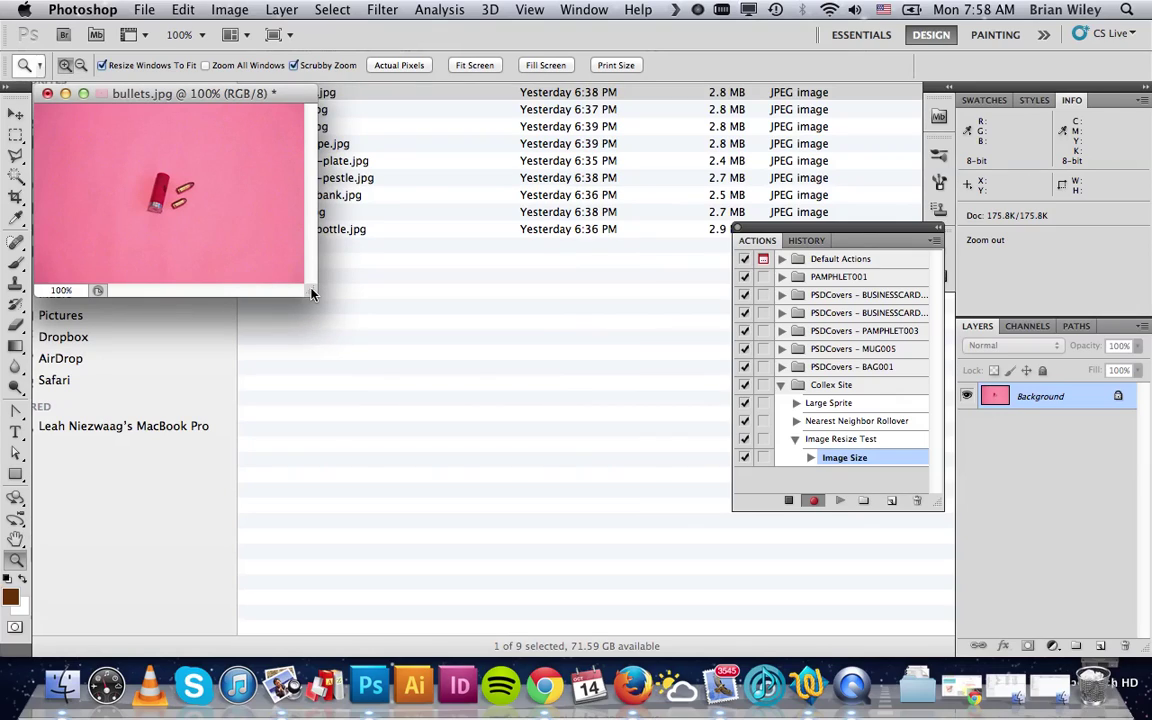
drag(312, 297, 690, 582)
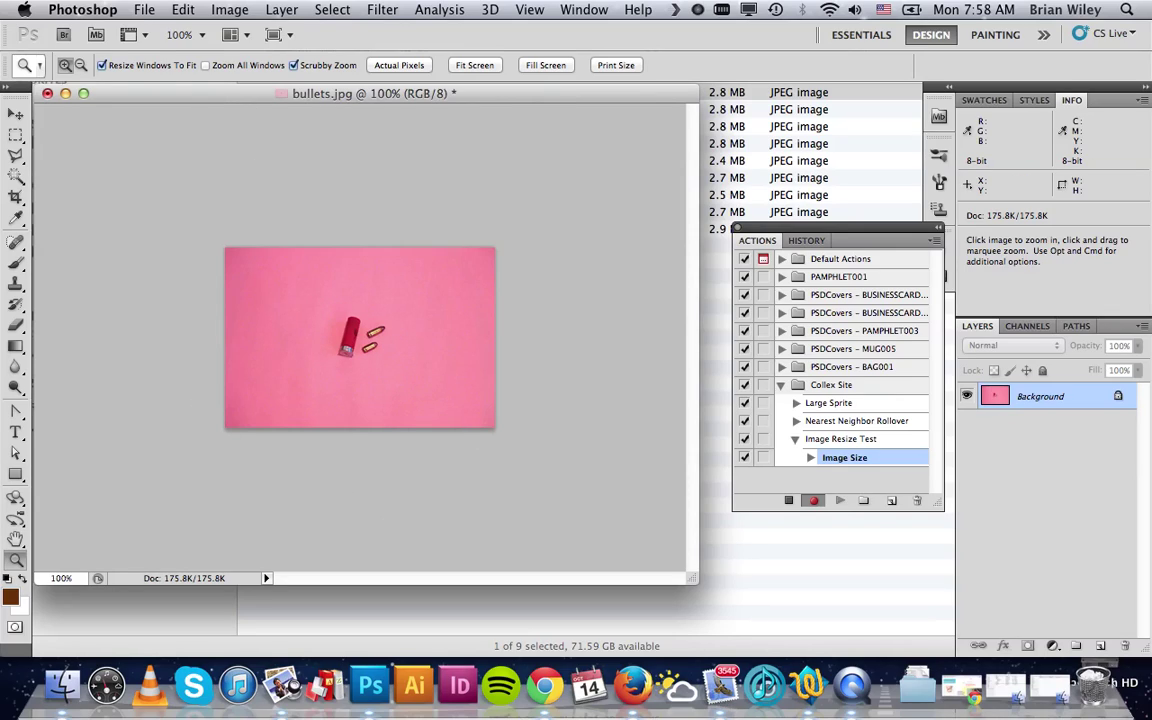
click(229, 9)
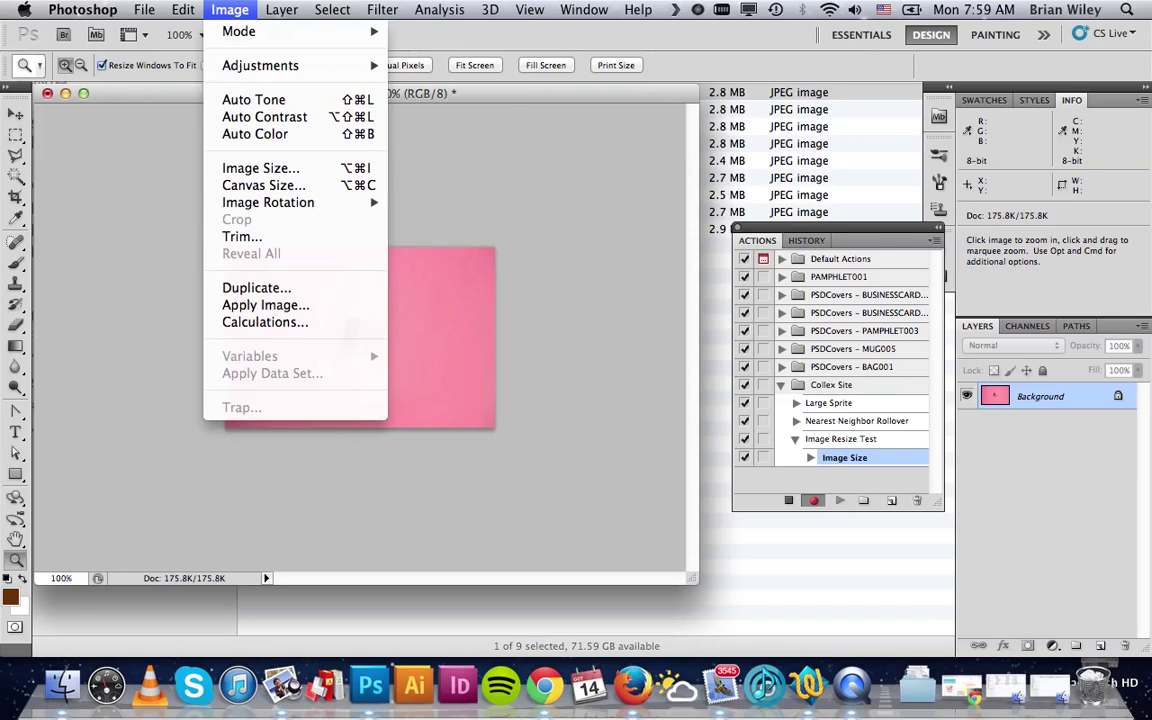
key(Escape)
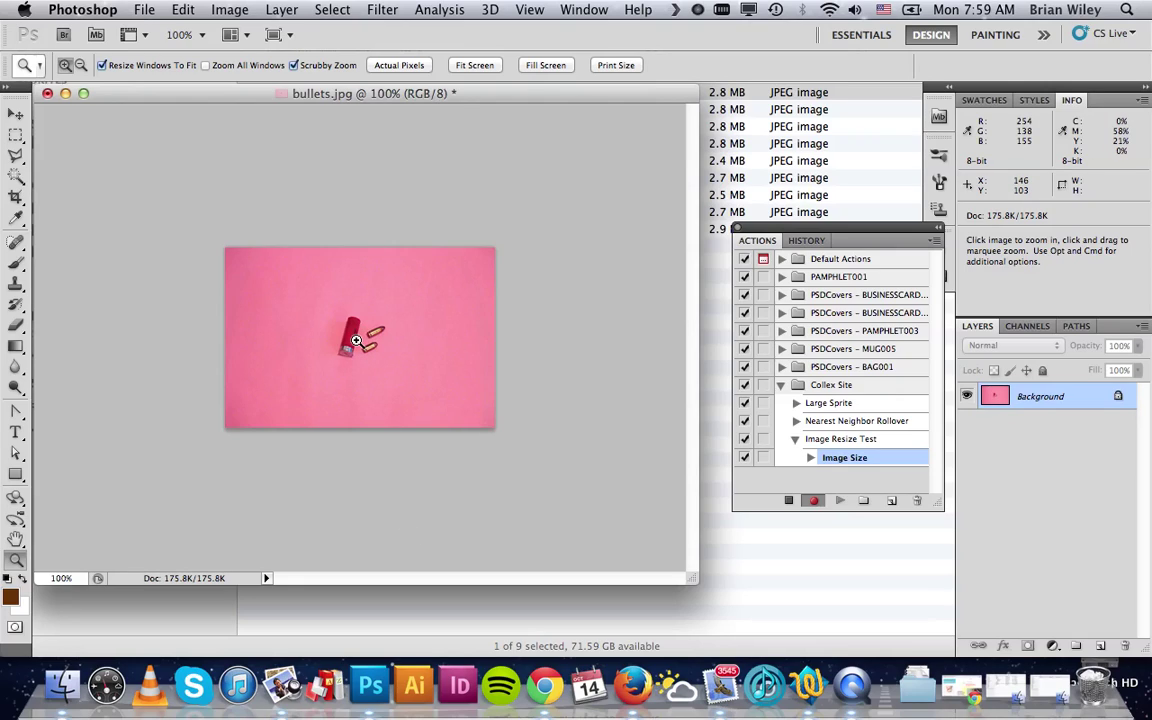
Step: Trim the canvas to 200×200 pixels with a centre anchor, accepting the clipping
click(232, 10)
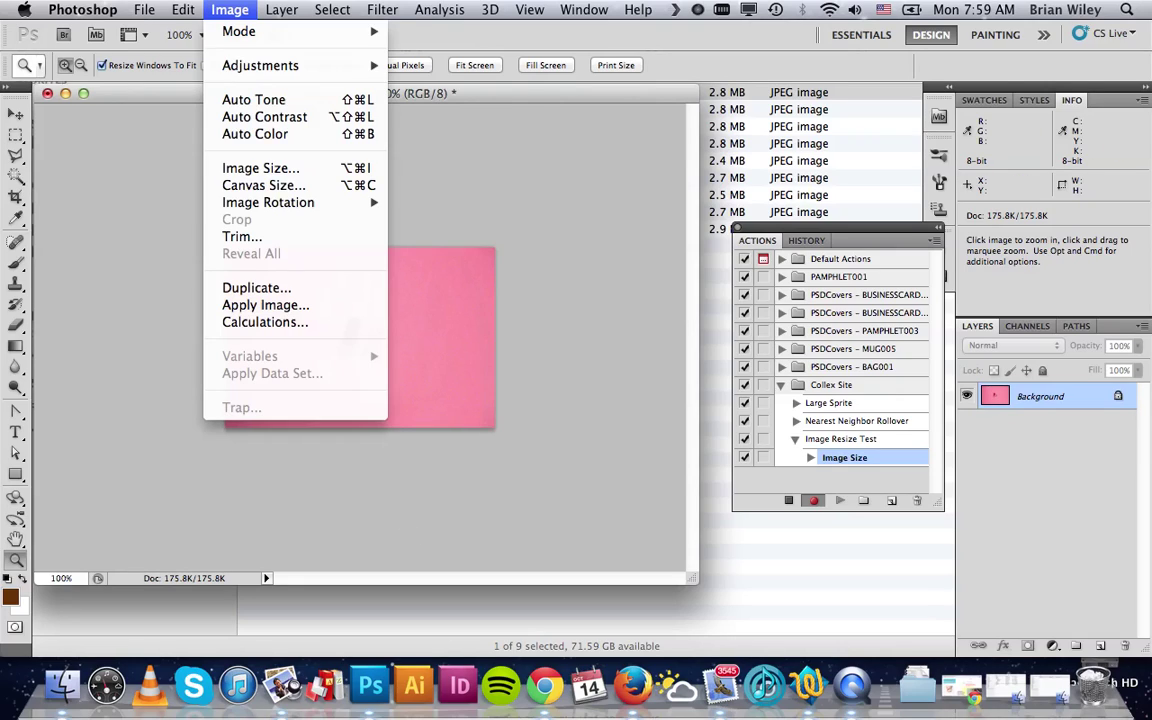
click(241, 188)
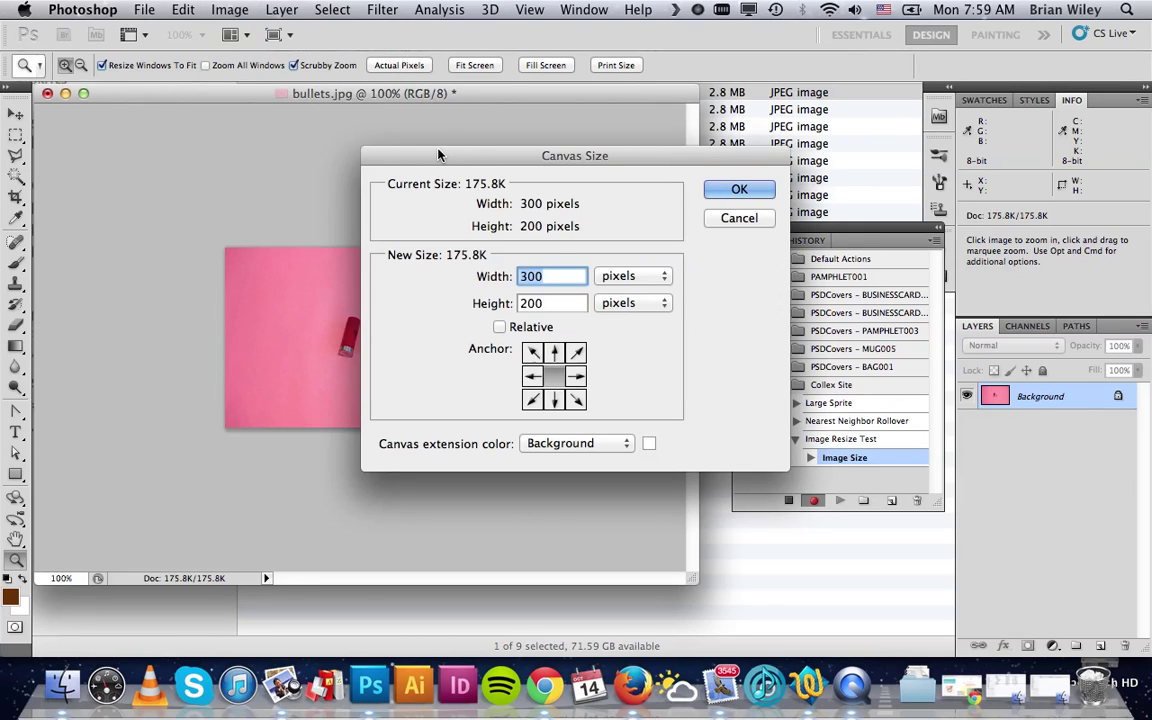
drag(437, 155, 602, 47)
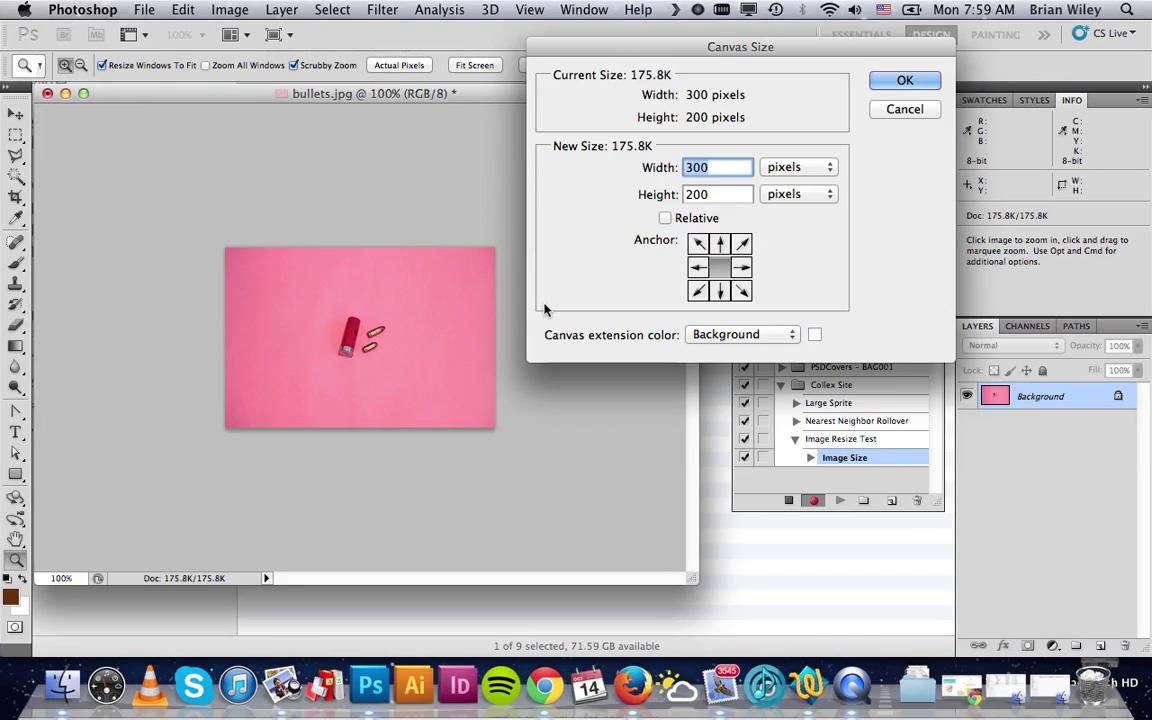
text(200)
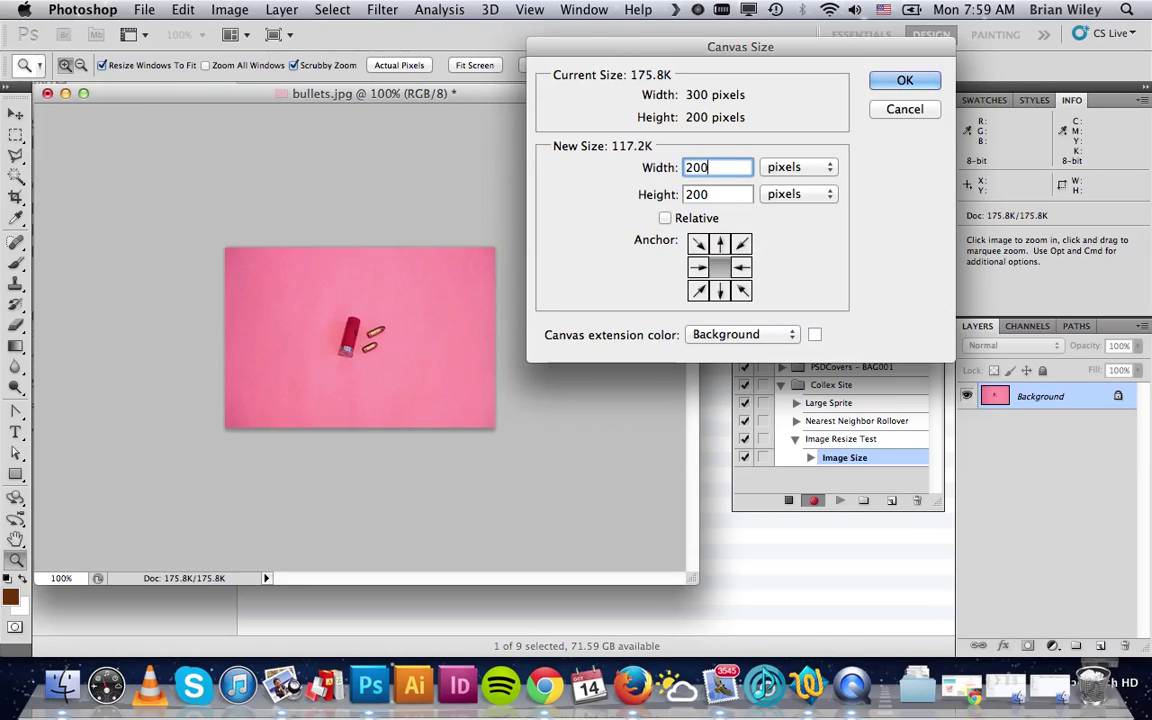
click(698, 268)
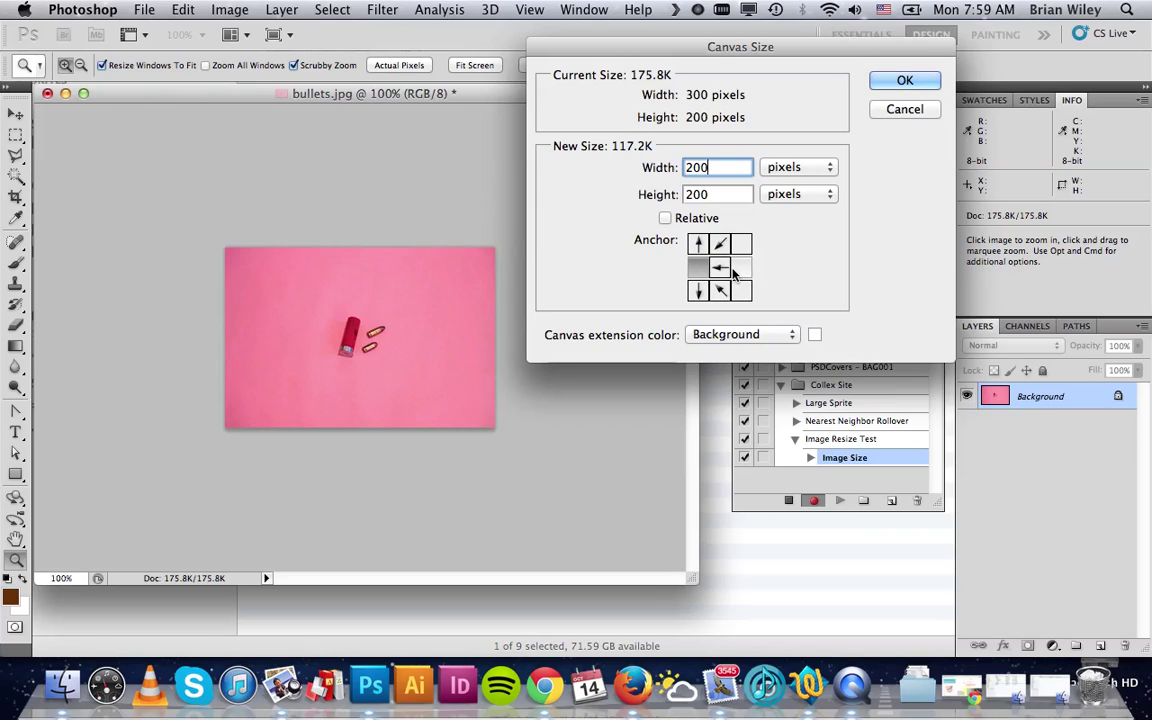
click(739, 270)
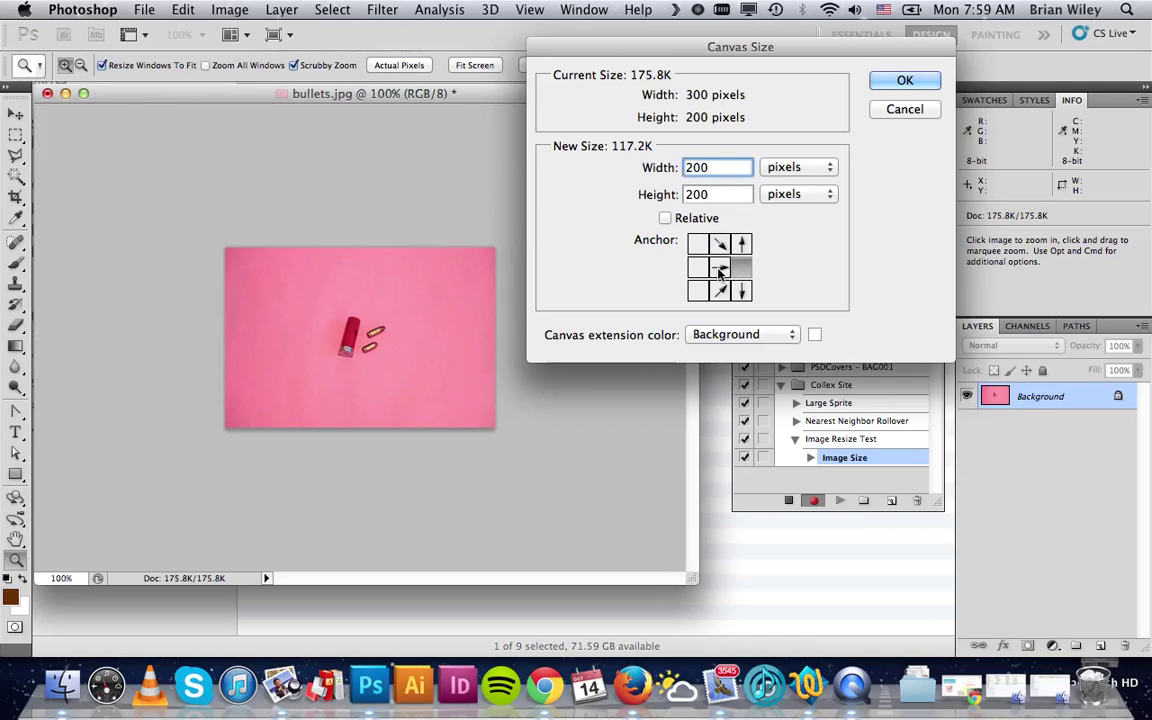
click(719, 270)
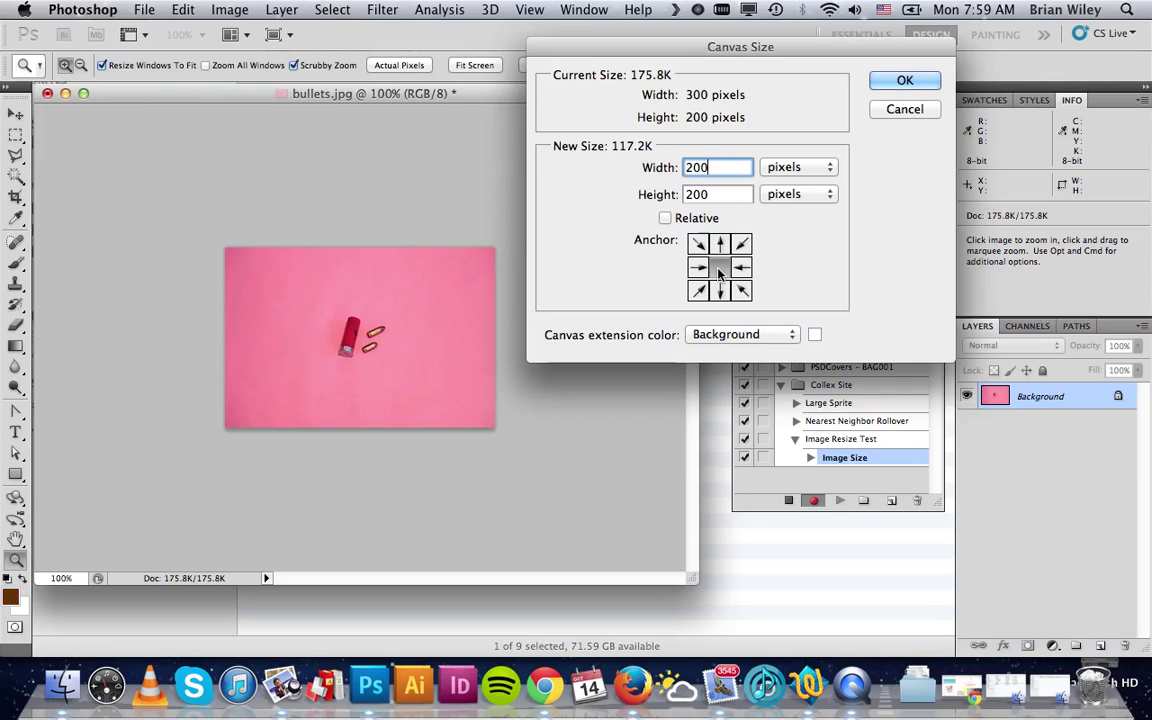
click(888, 86)
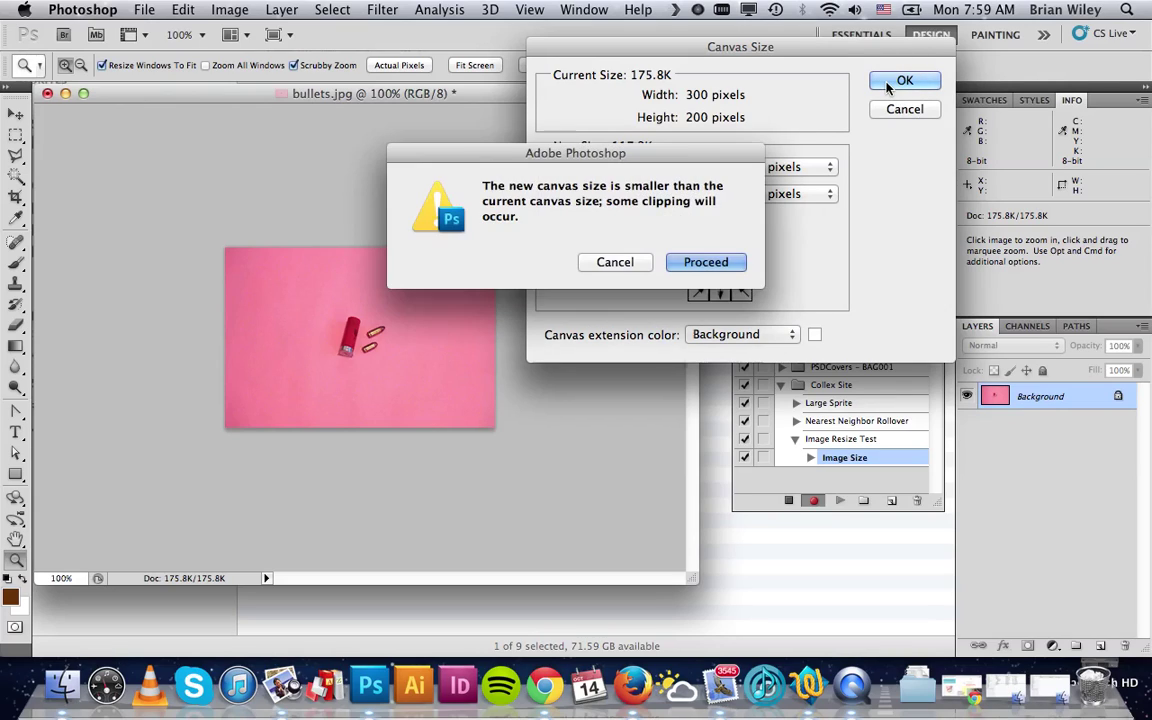
click(697, 263)
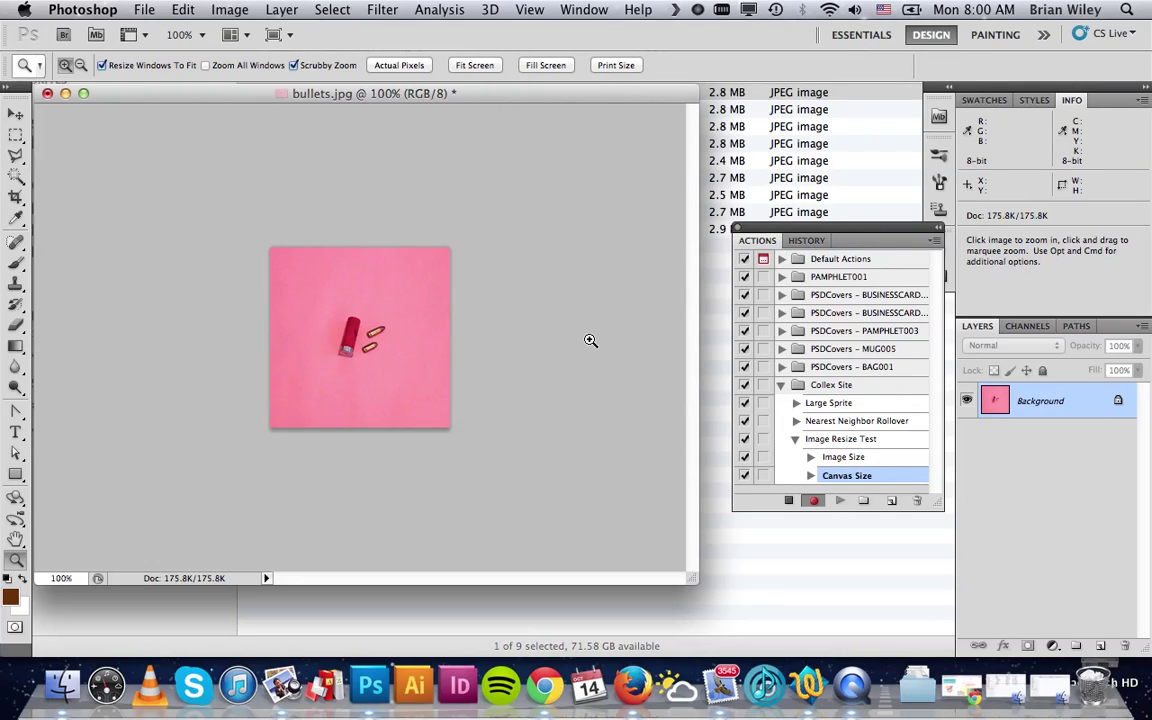
key(v)
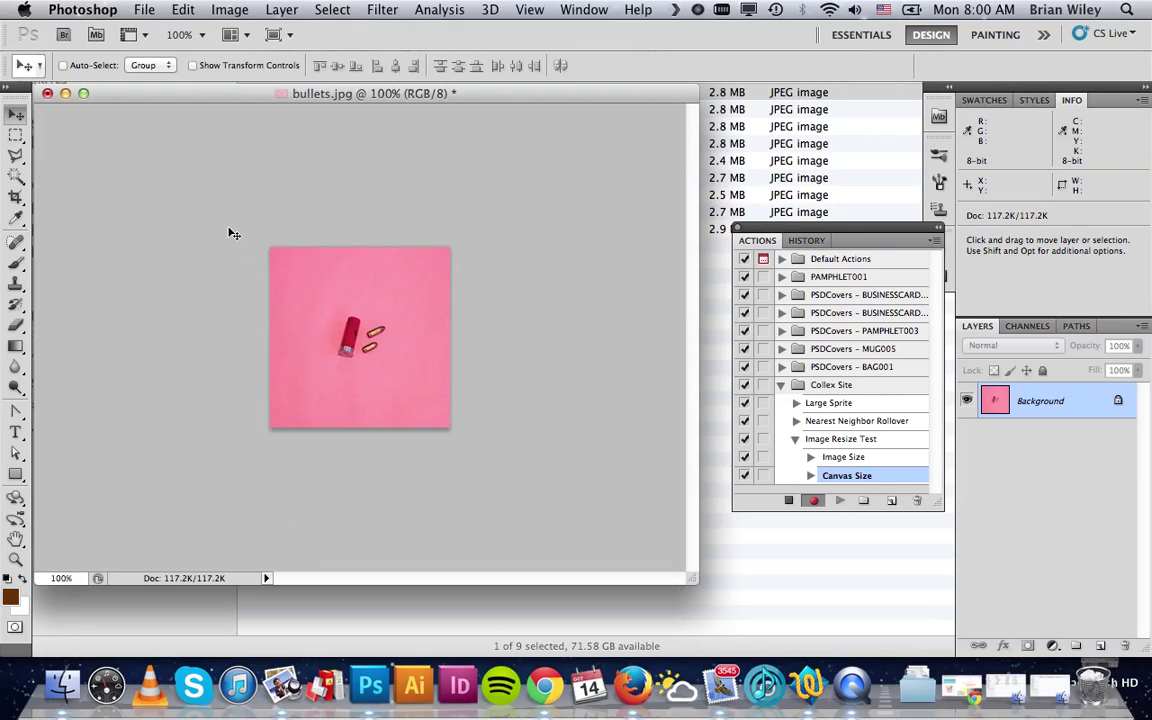
Step: Save bullets.jpg as a maximum-quality JPEG into a new 'Collex Images Edited' folder
click(144, 10)
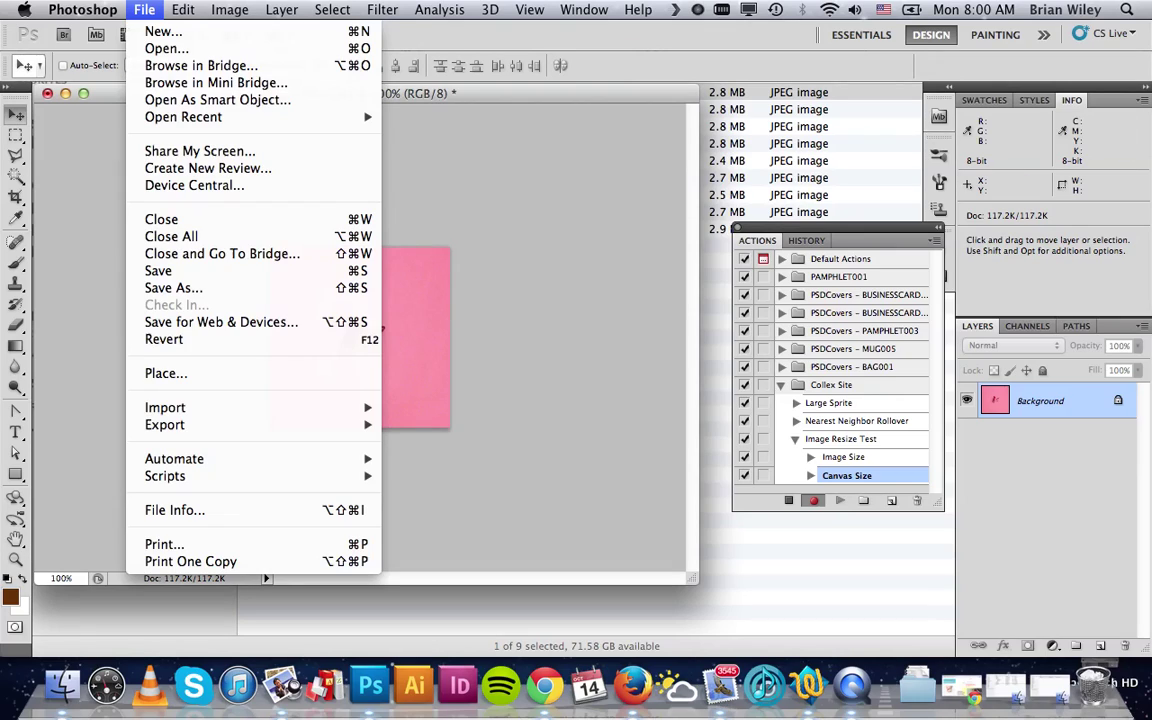
click(176, 290)
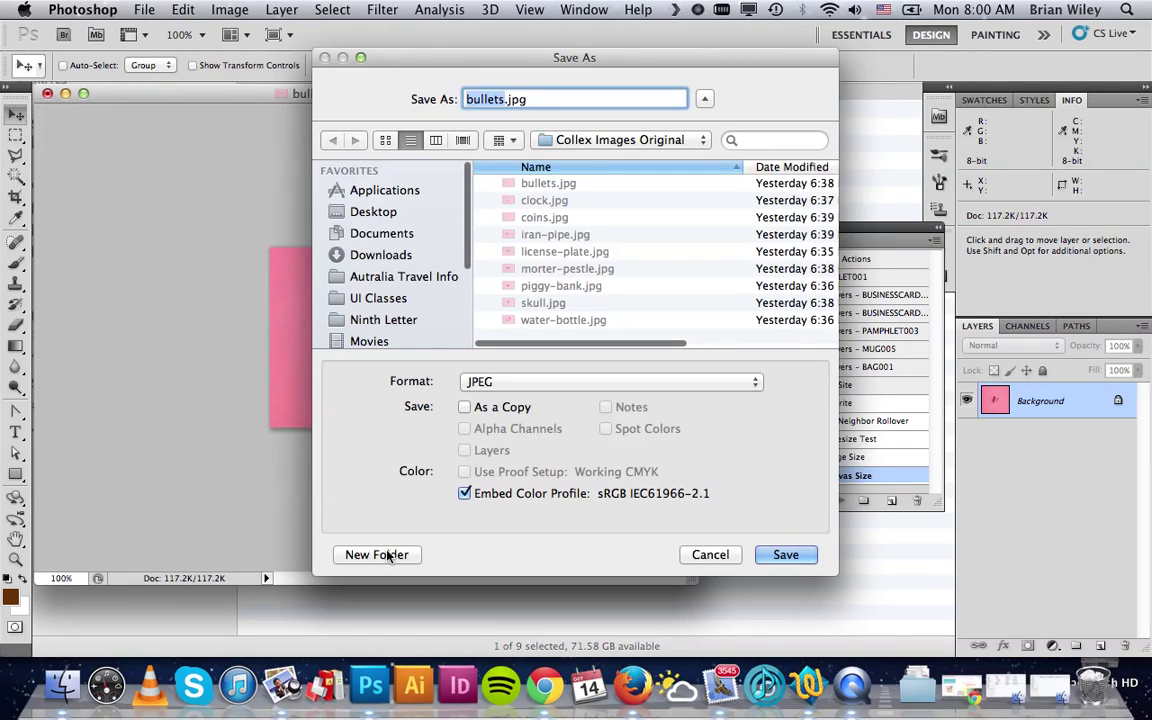
click(358, 558)
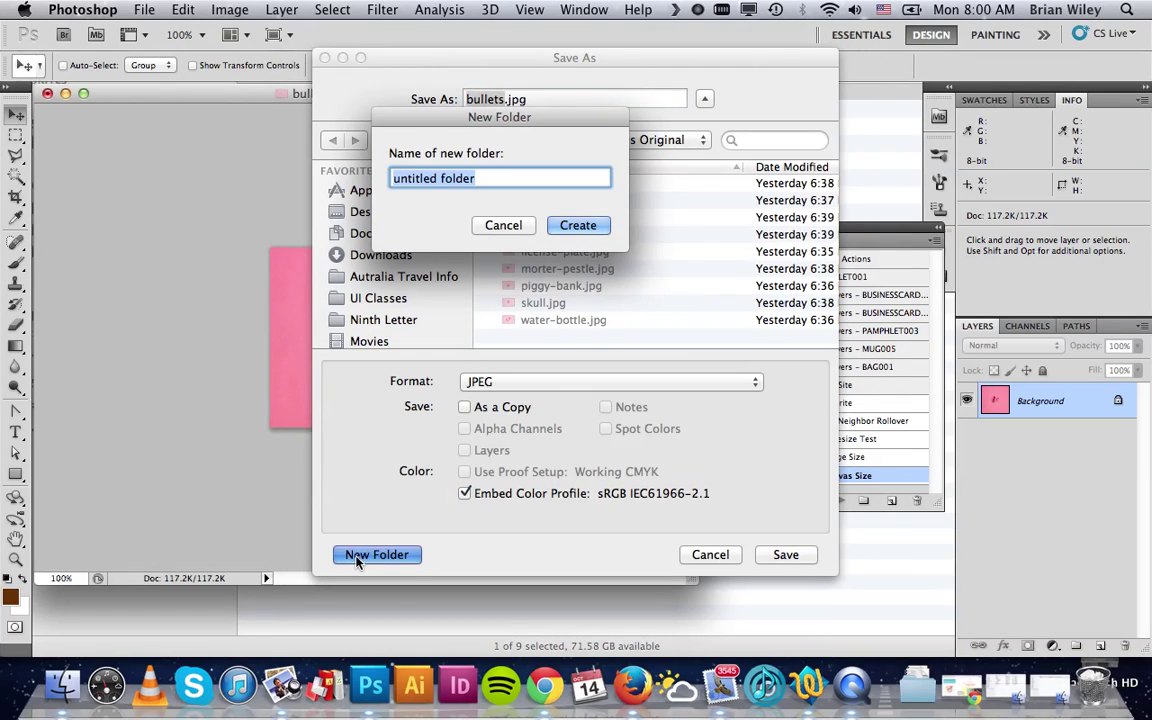
text(Coll)
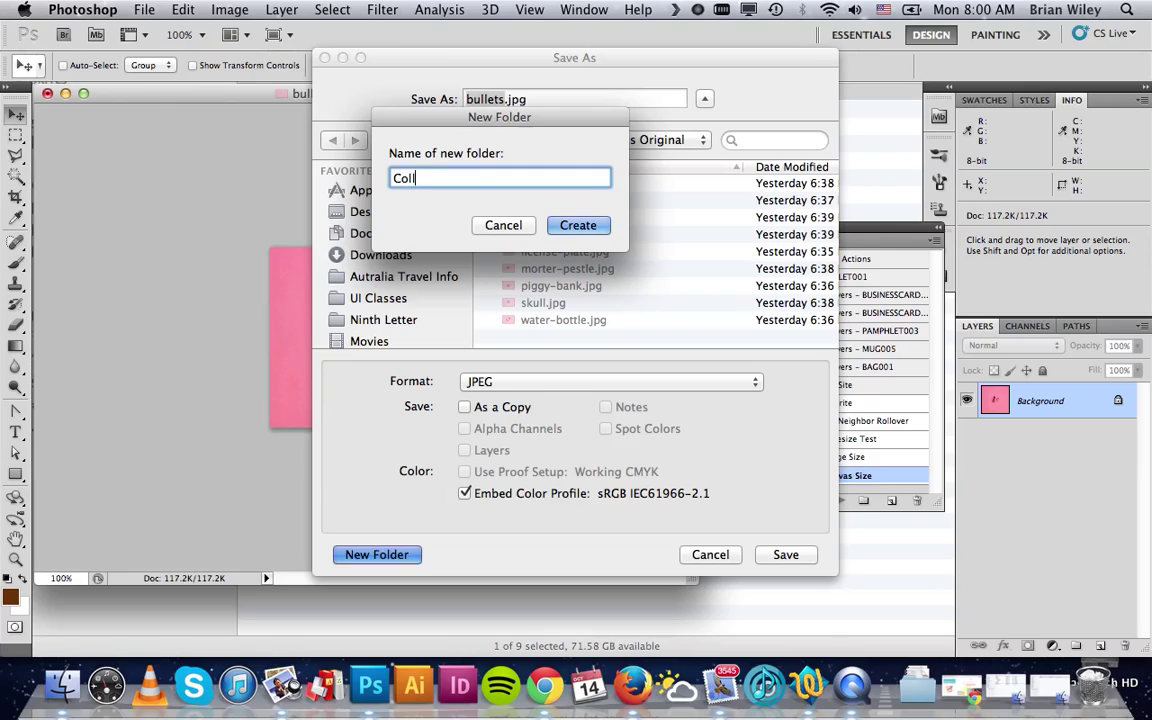
text(ex Images Edited)
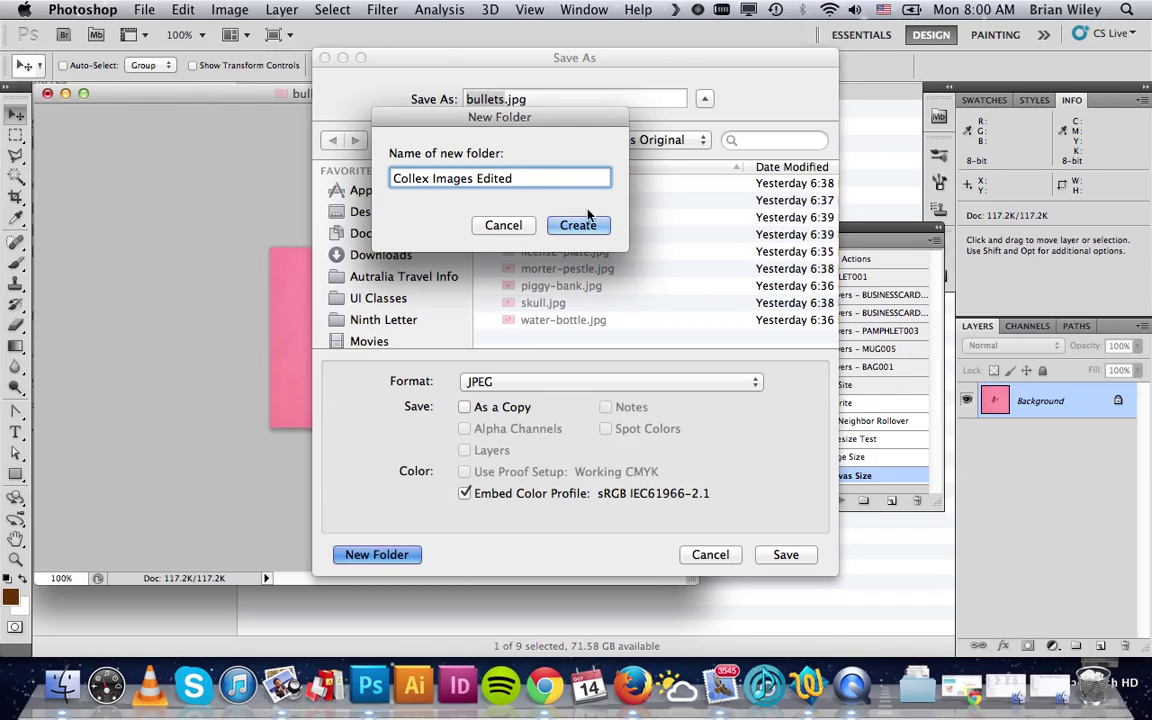
click(578, 225)
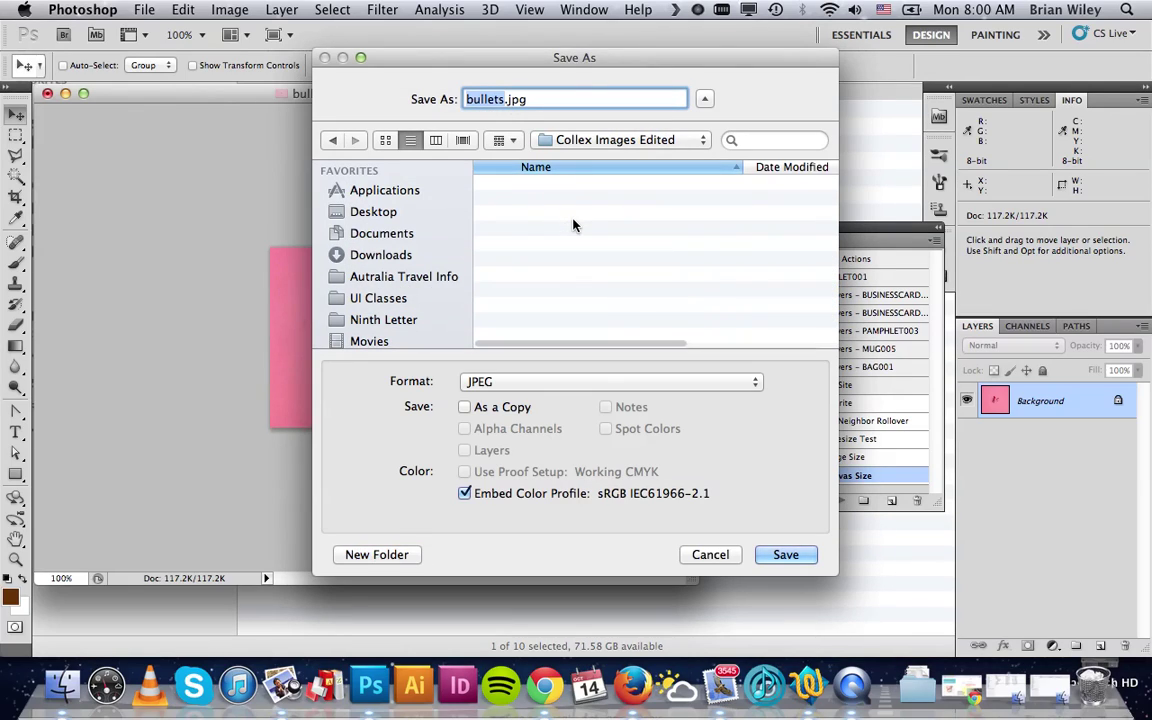
click(781, 555)
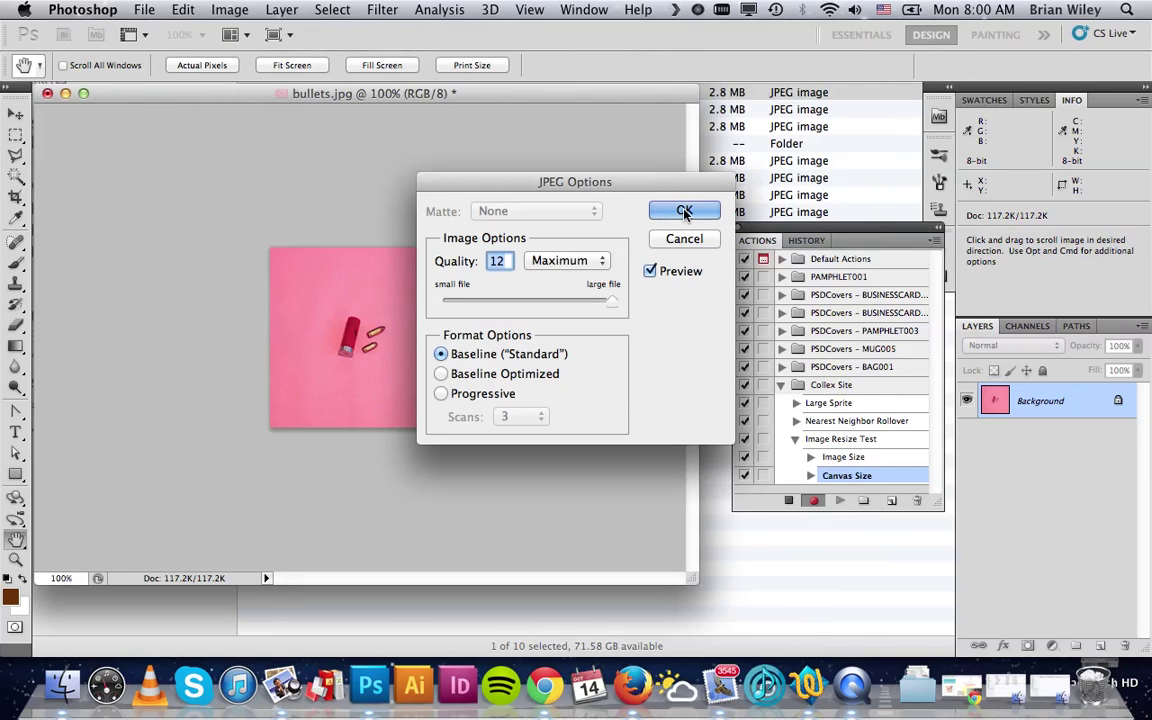
click(684, 211)
Step: Close bullets.jpg, stop recording, and collapse and select the Image Resize Test action
click(145, 10)
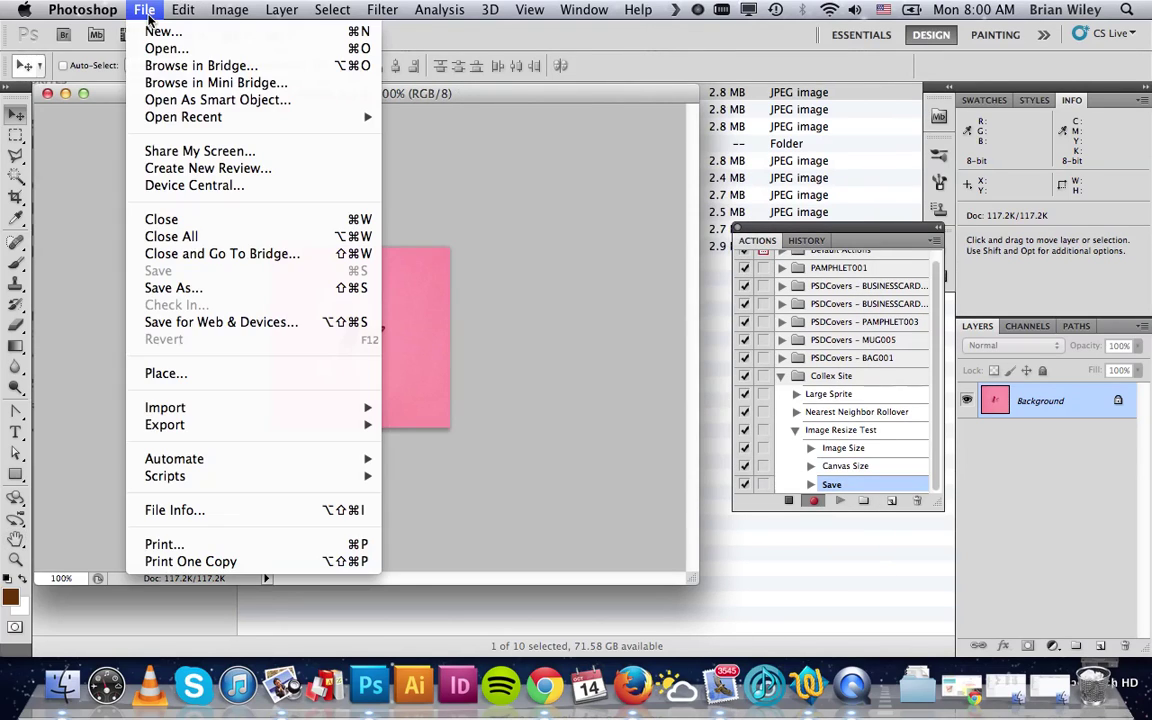
click(178, 222)
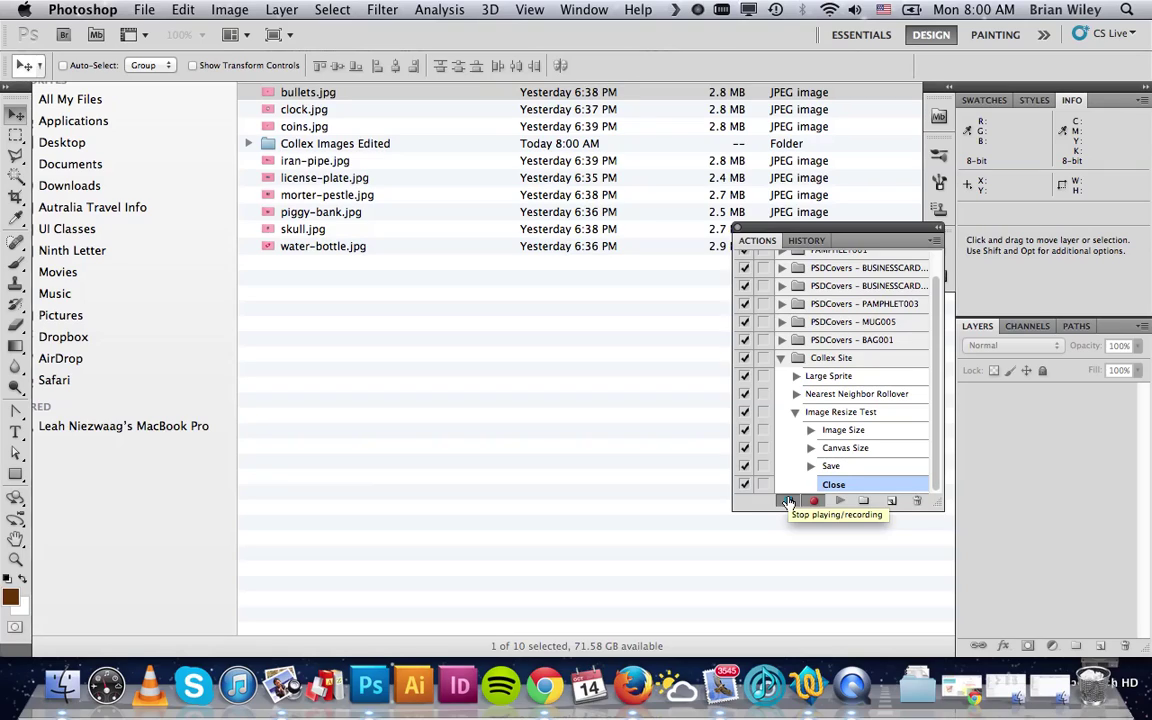
click(789, 501)
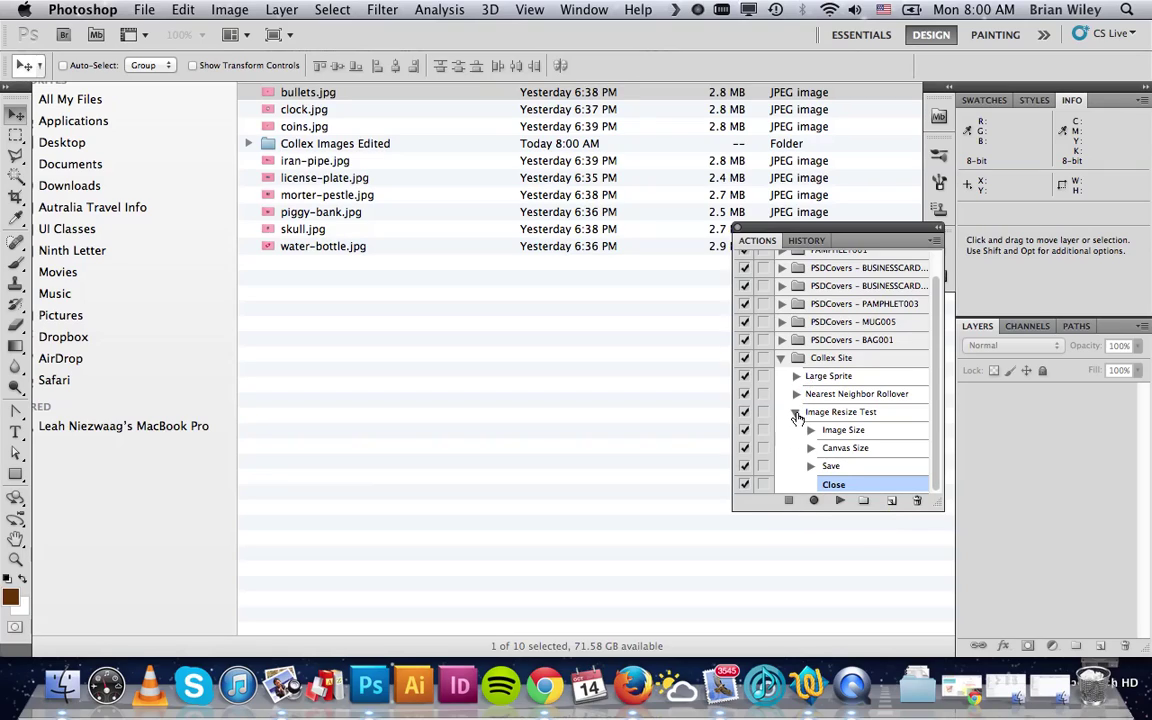
click(796, 413)
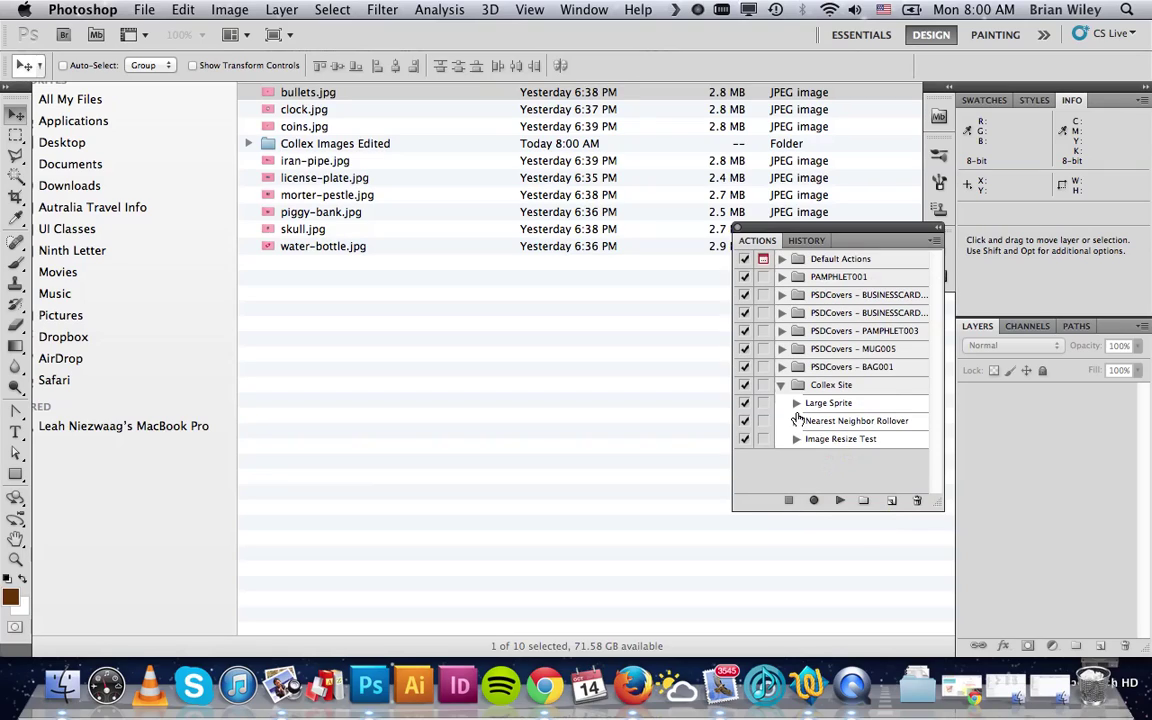
click(853, 444)
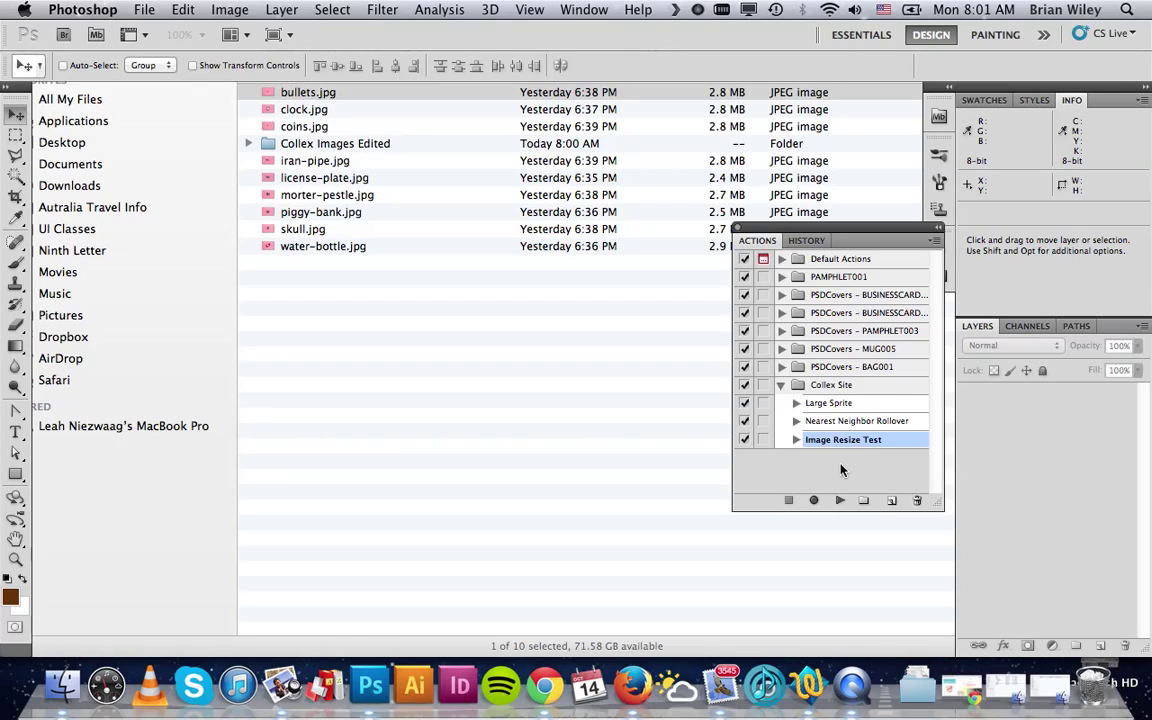
Step: Open clock.jpg in Photoshop, check its image size, and play Image Resize Test on it
click(61, 697)
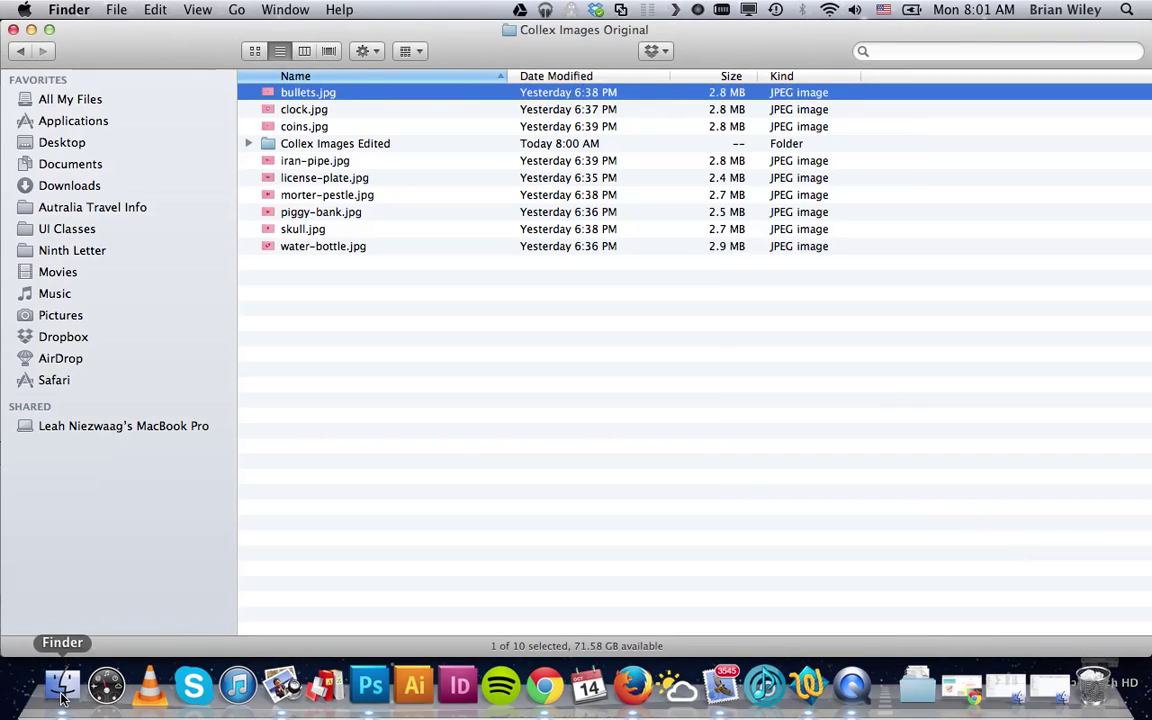
click(280, 114)
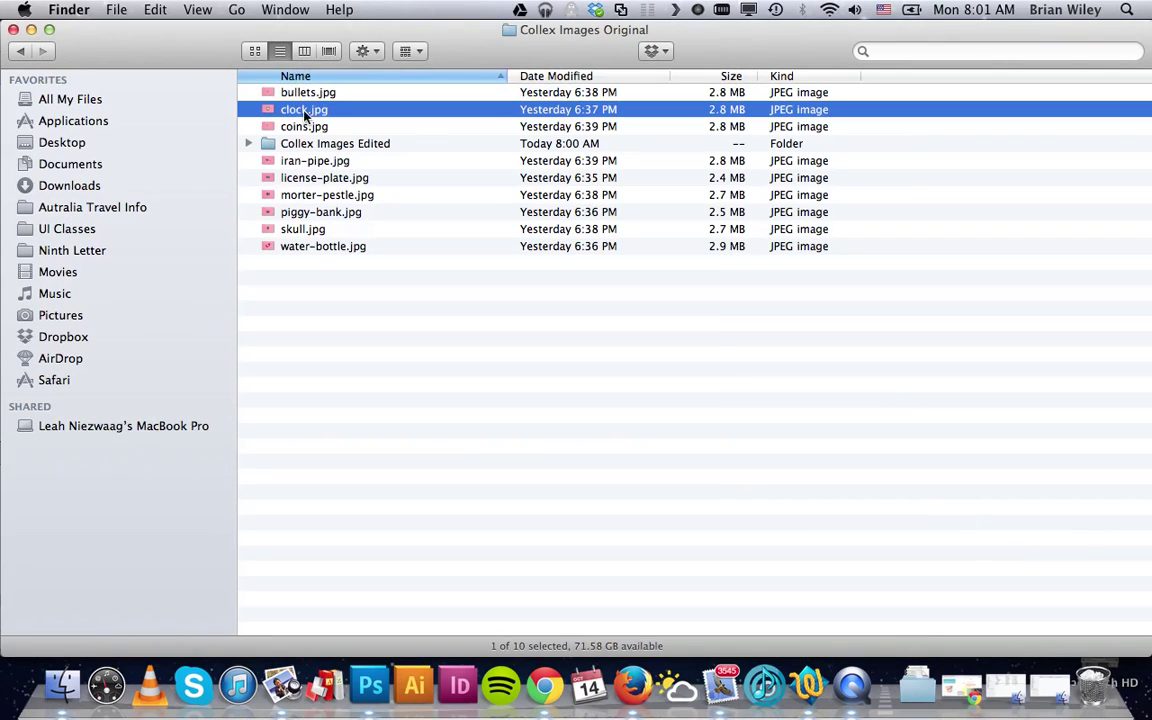
drag(296, 115, 373, 689)
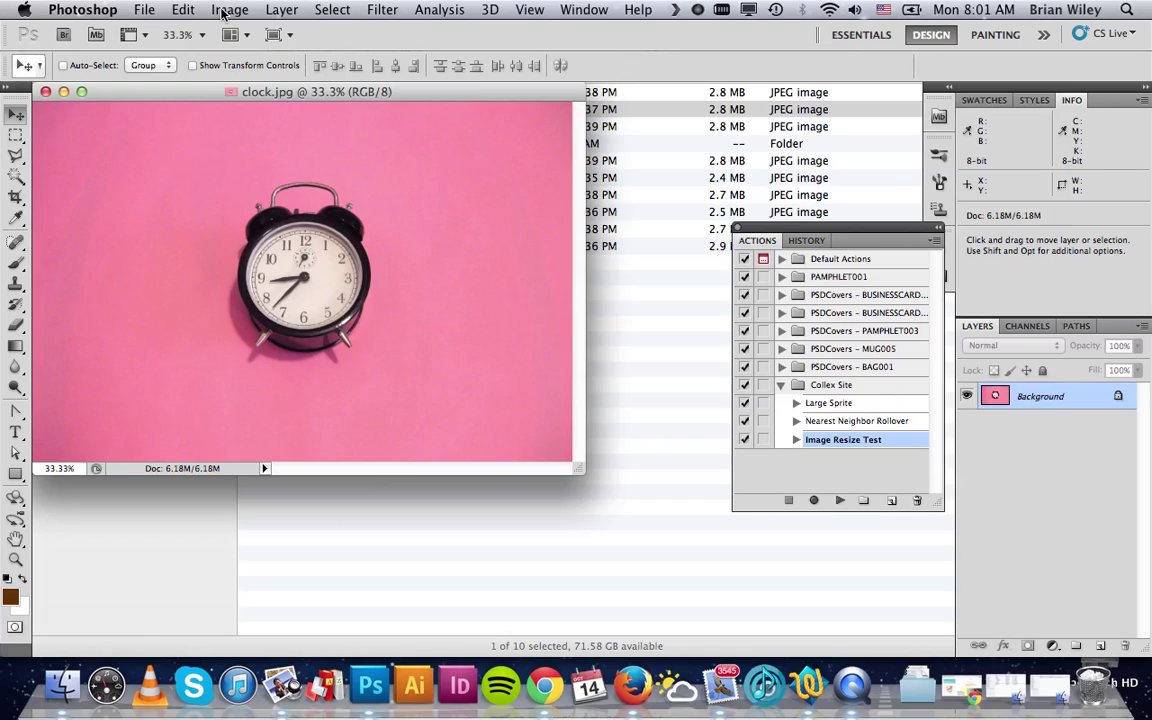
click(229, 10)
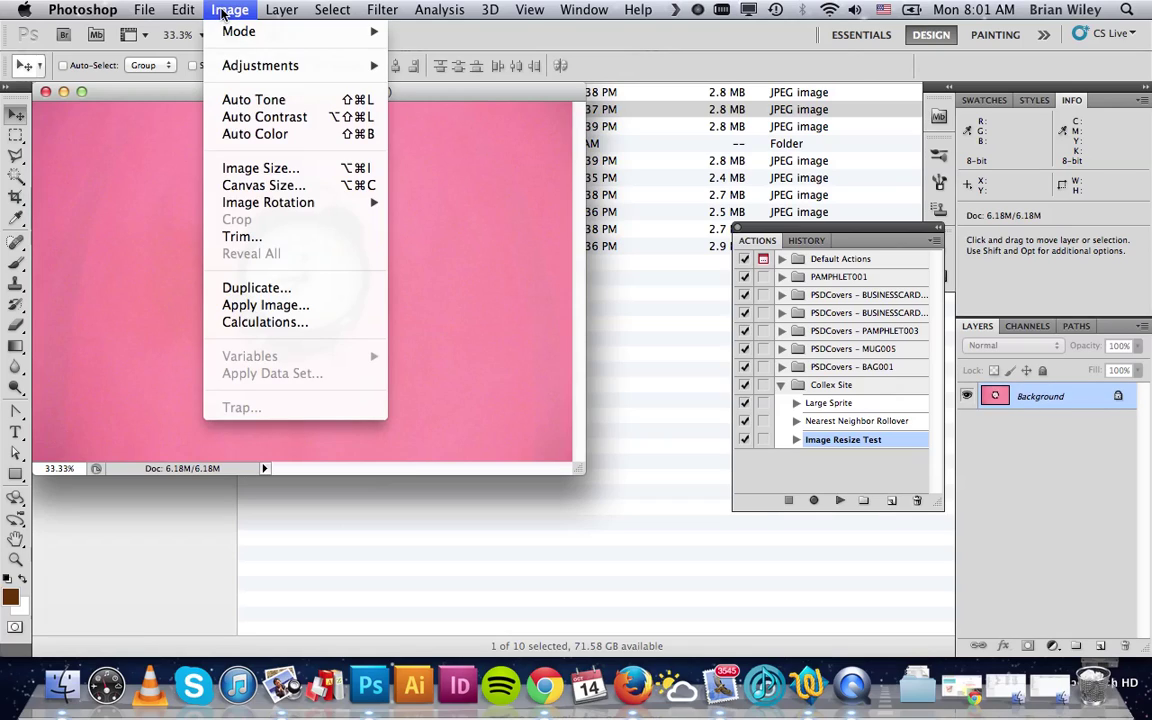
click(231, 167)
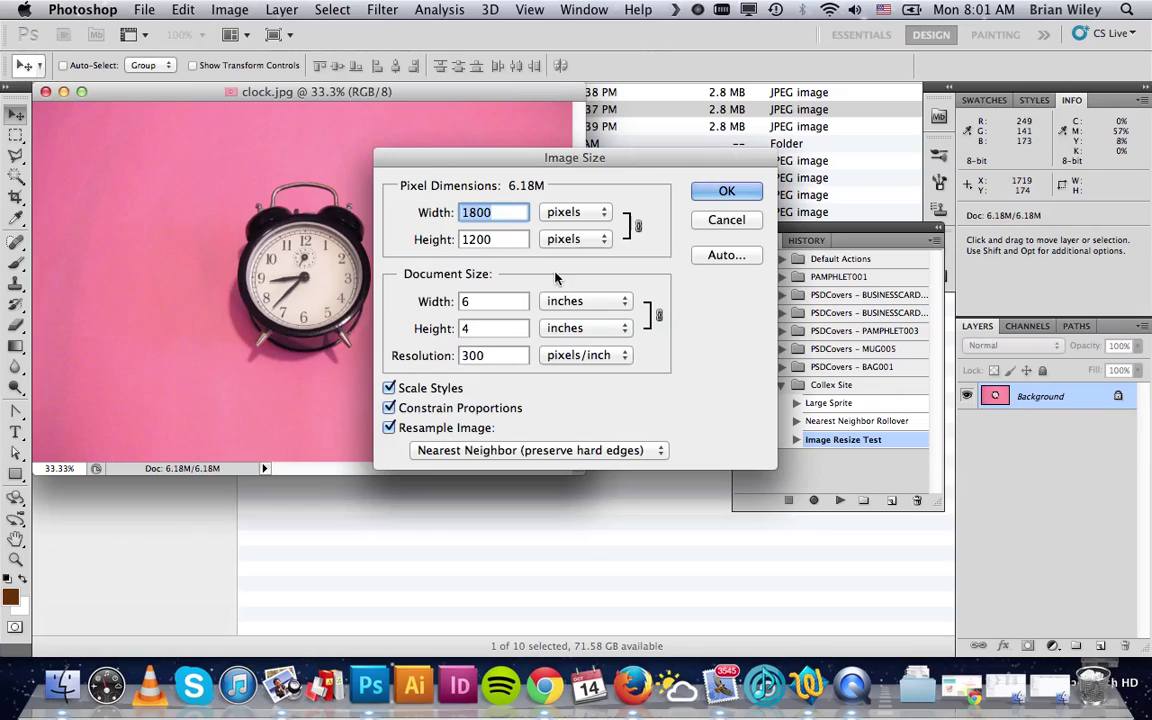
click(720, 222)
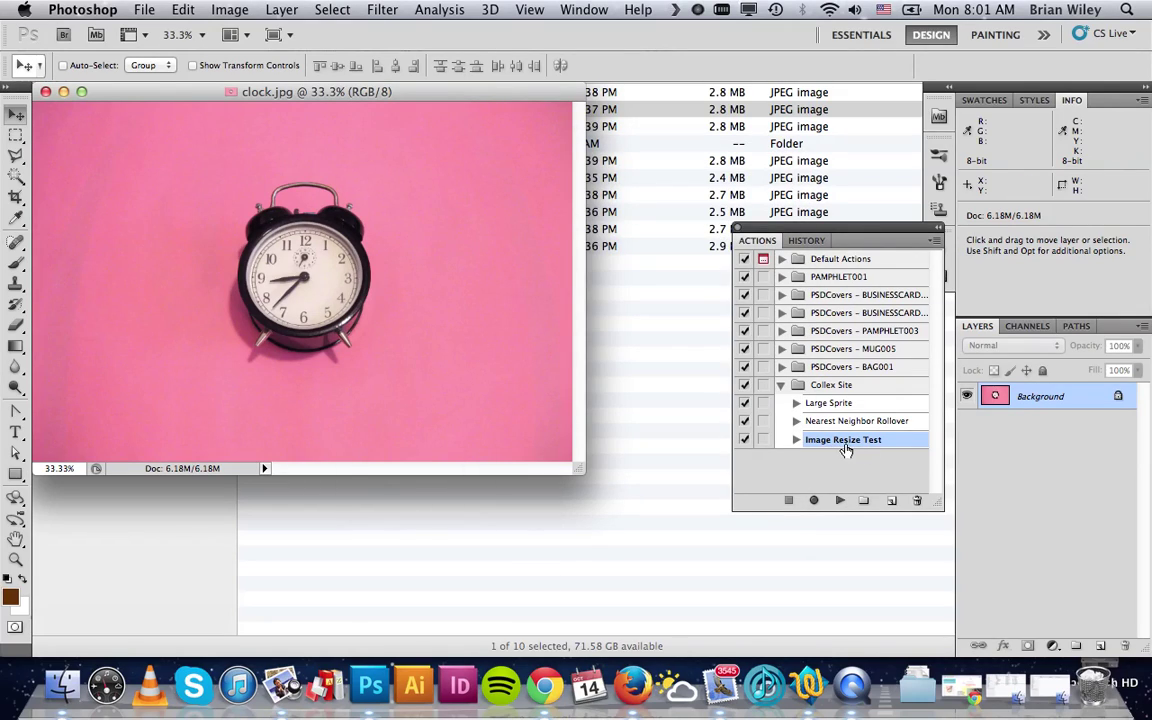
click(838, 501)
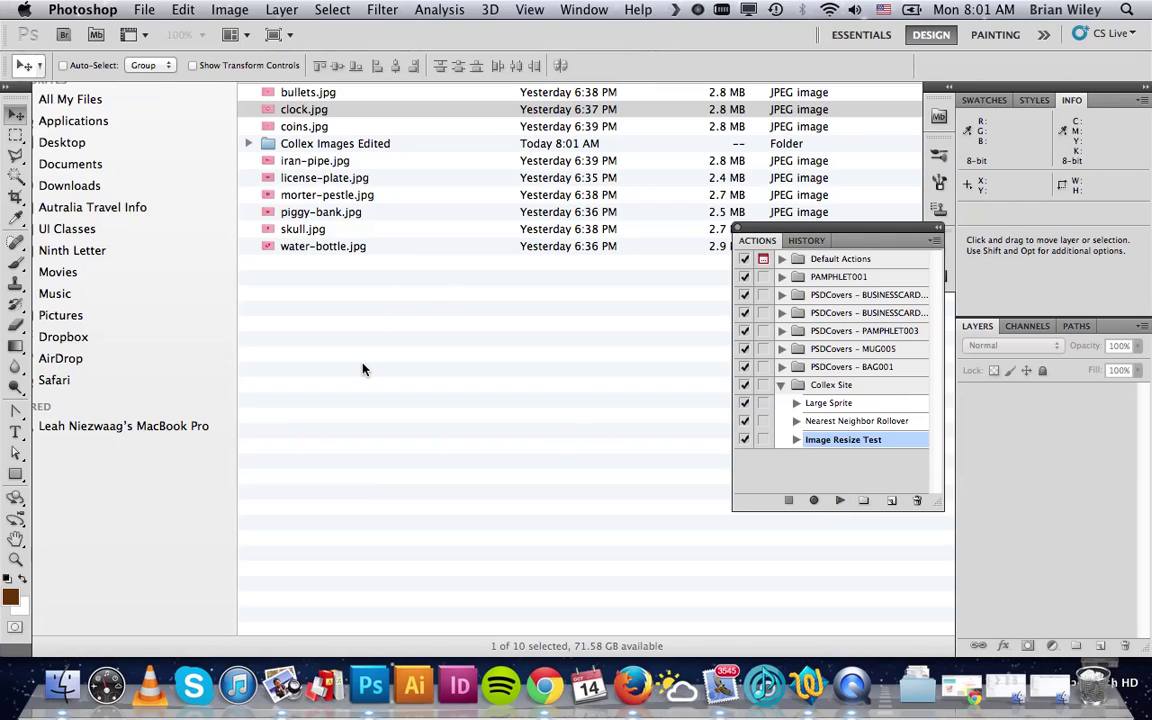
Step: Open Collex Images Edited and Quick Look the resized clock.jpg test copy
click(326, 326)
click(305, 144)
double_click(305, 144)
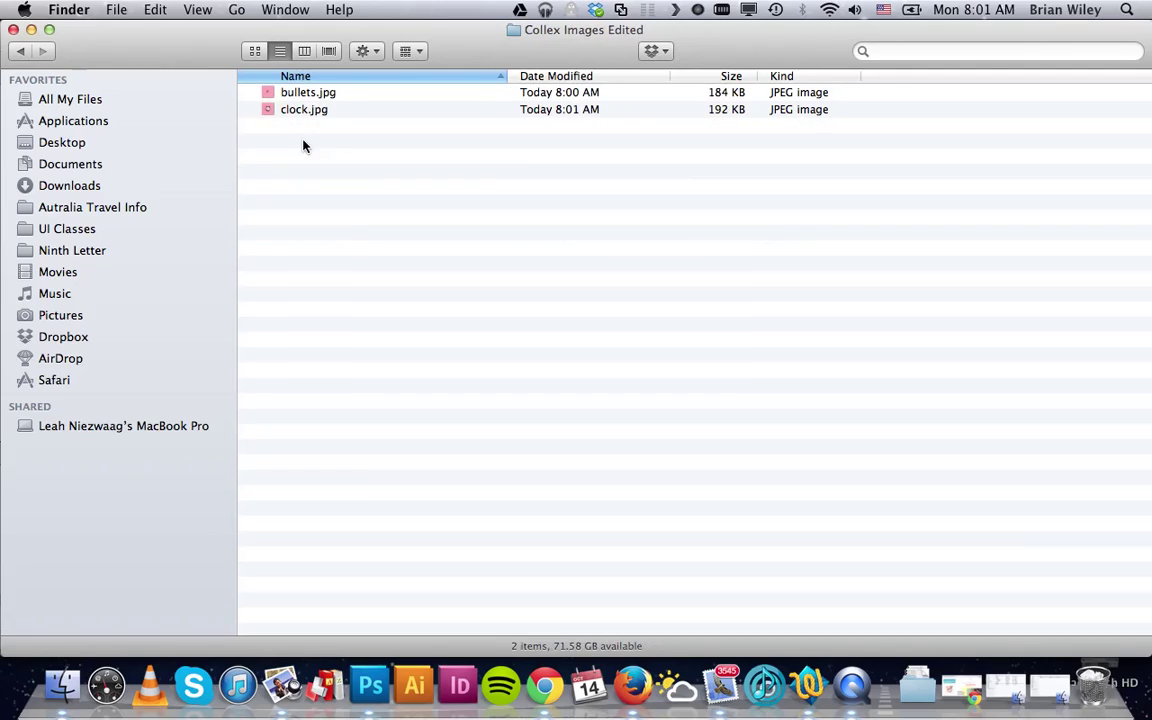
click(300, 110)
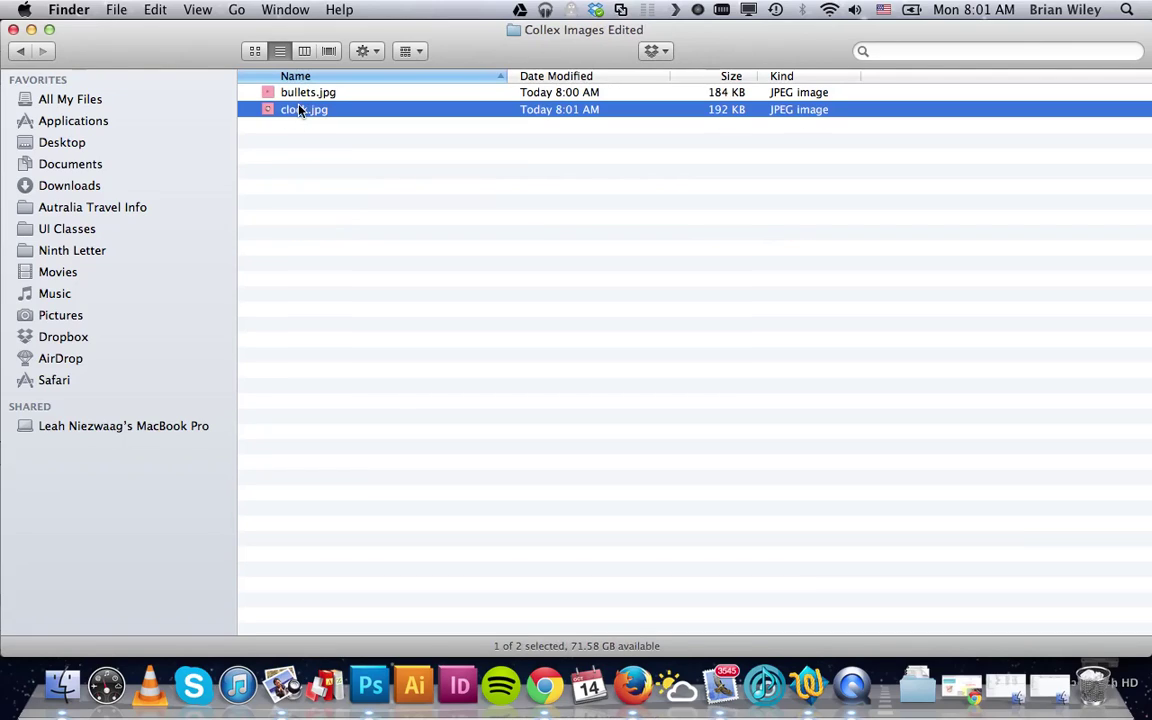
key(space)
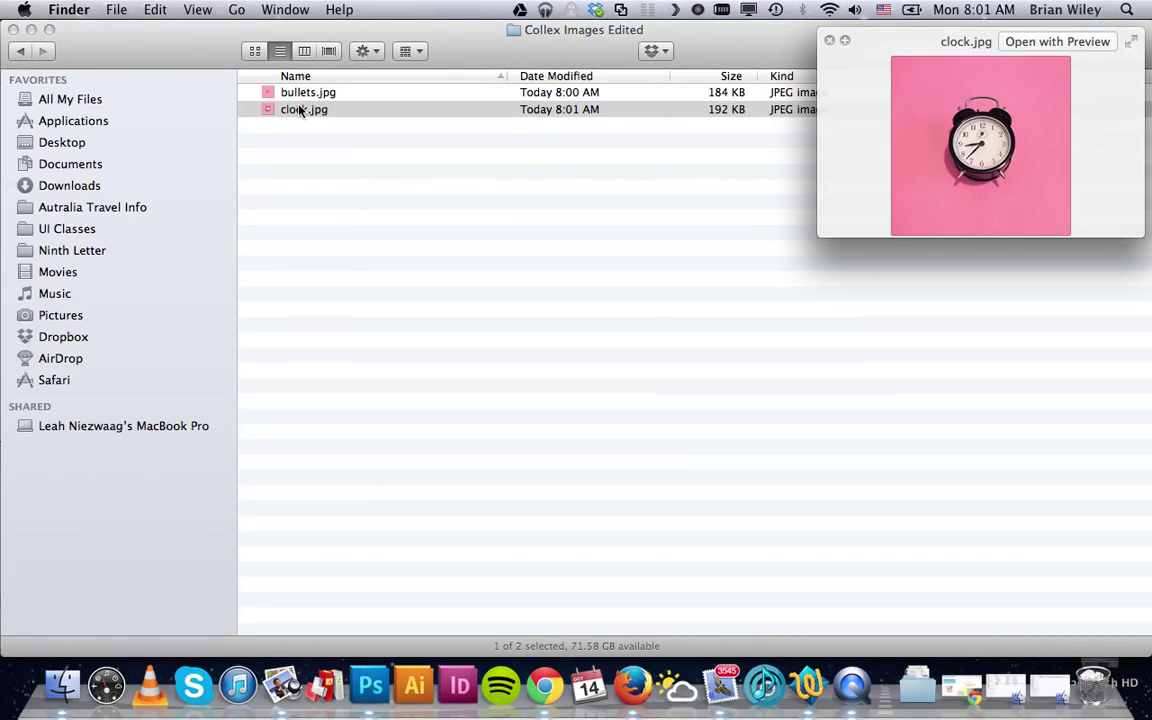
key(space)
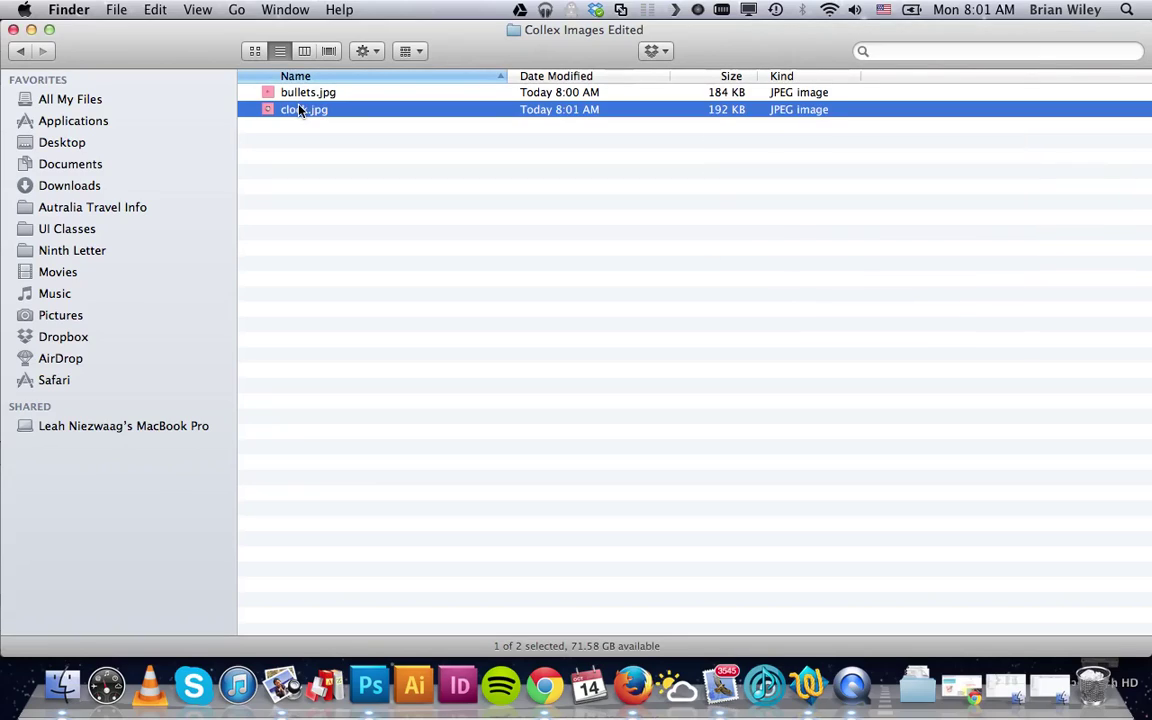
Step: Delete the clock.jpg and bullets.jpg test copies, go back to Collex Images Original, and return to Photoshop
shift+click(313, 93)
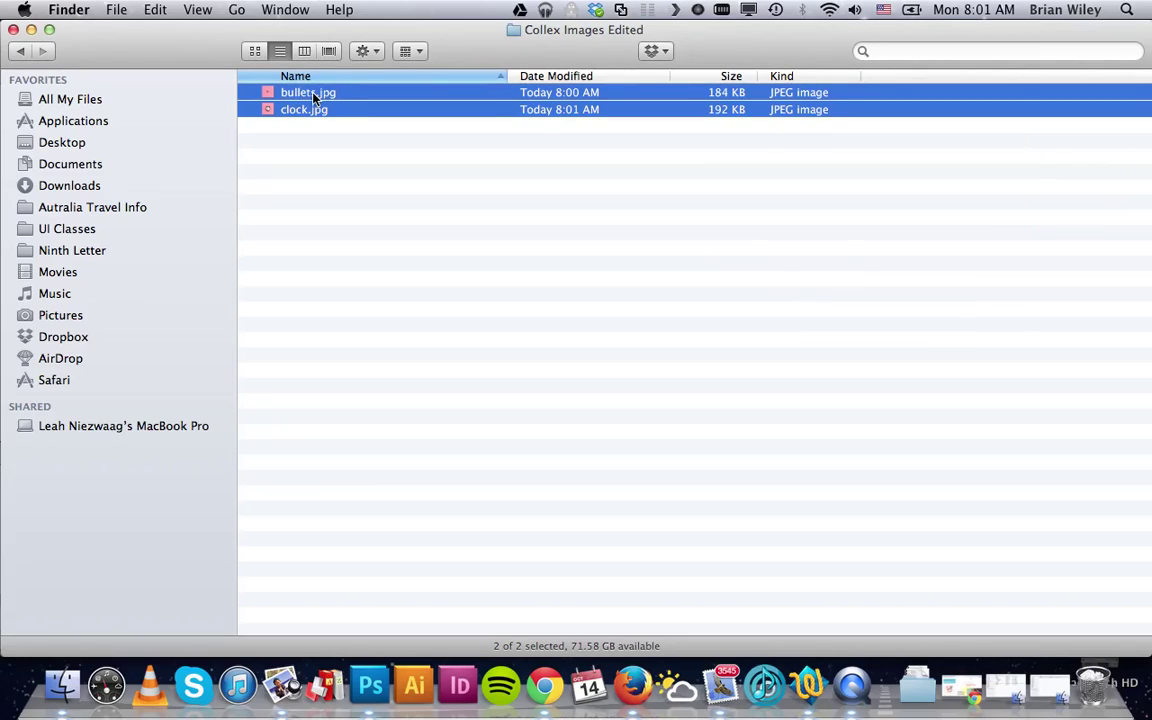
key(super+BackSpace)
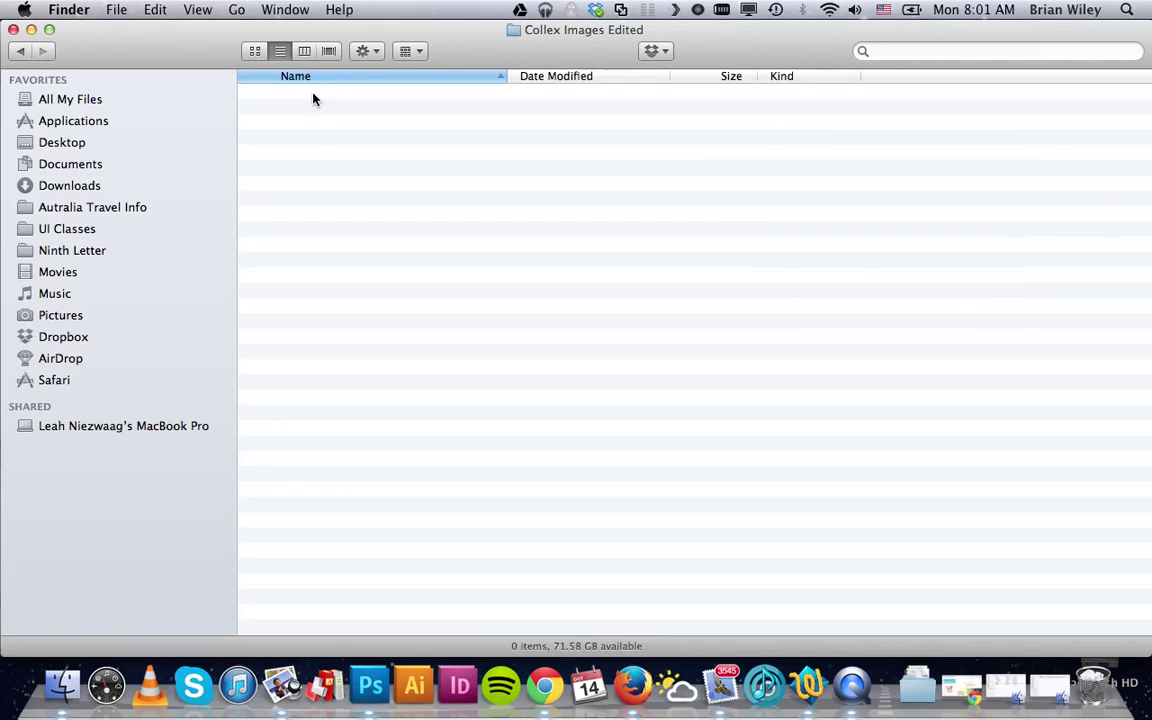
click(19, 53)
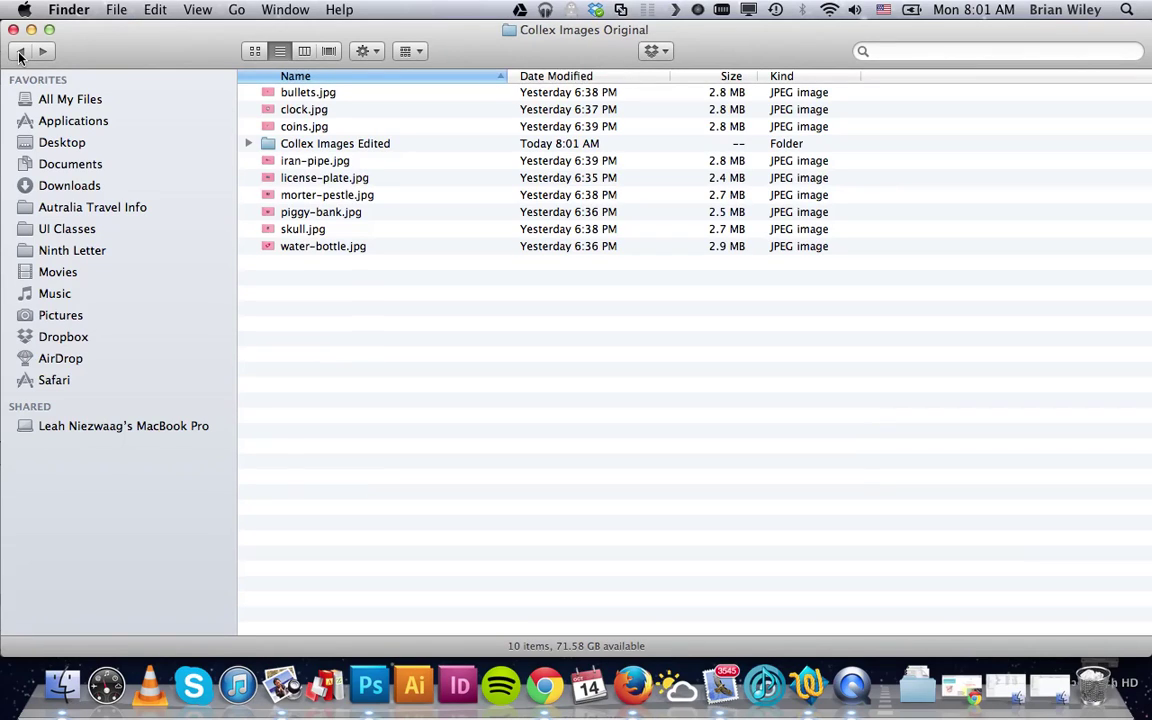
click(356, 710)
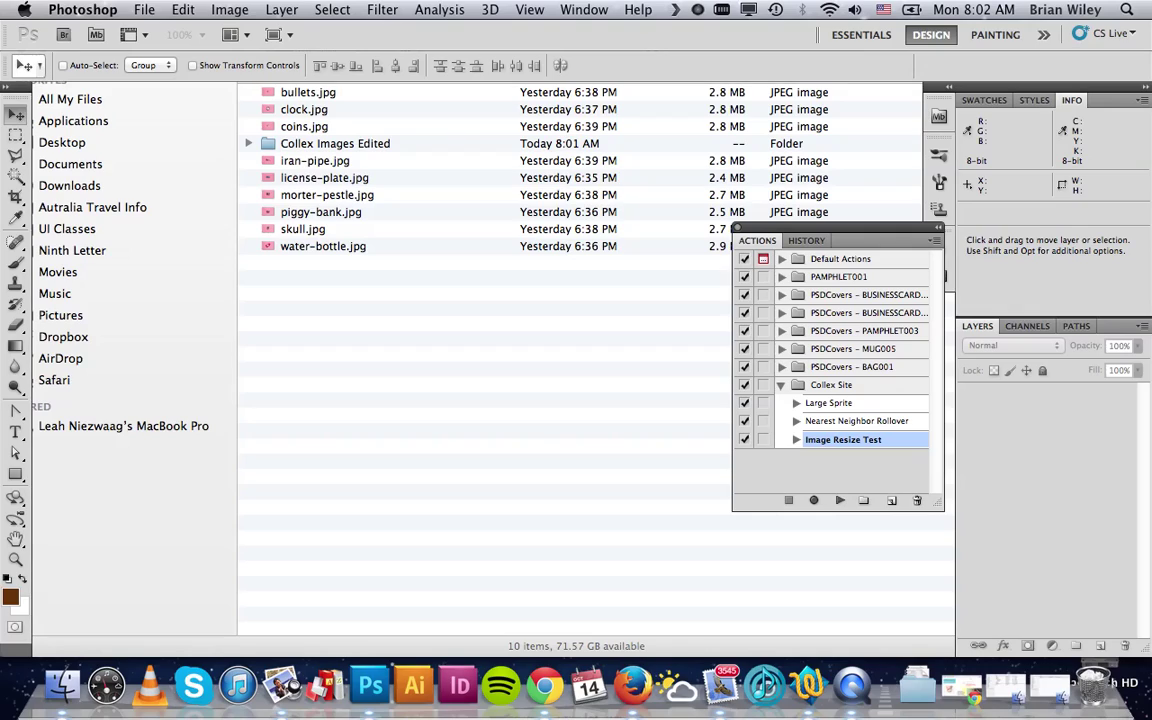
Step: Open File > Automate > Batch with set Collex Site and action Image Resize Test
click(144, 9)
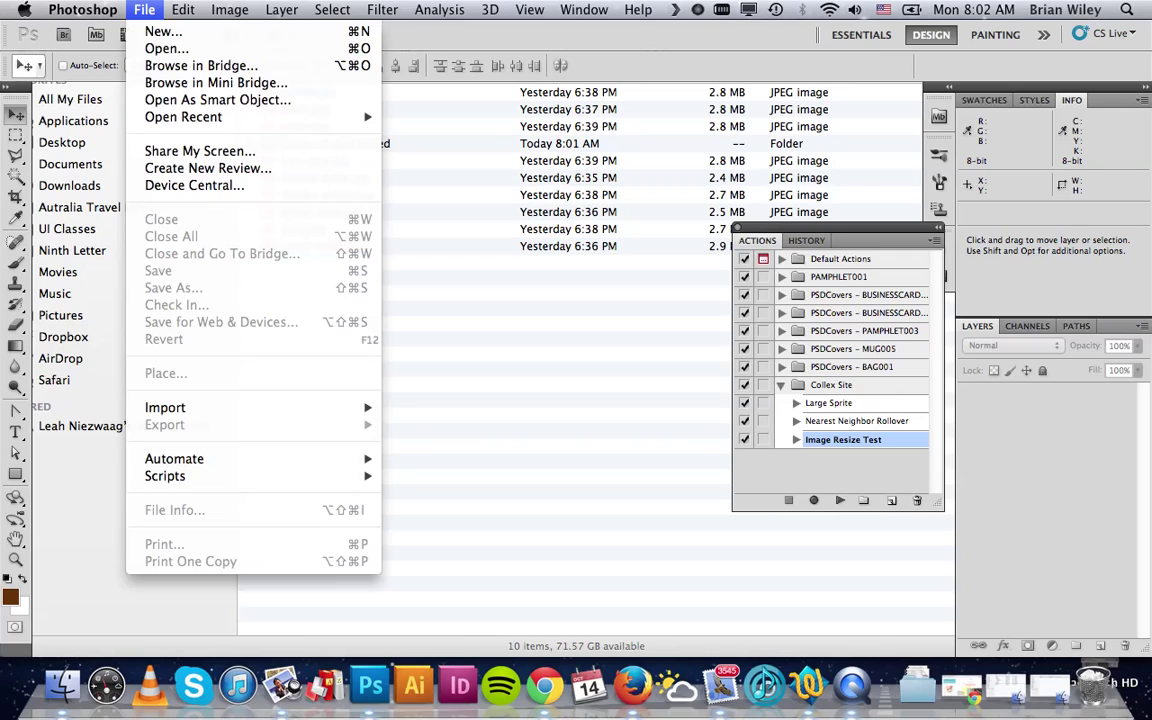
mouse_move(198, 458)
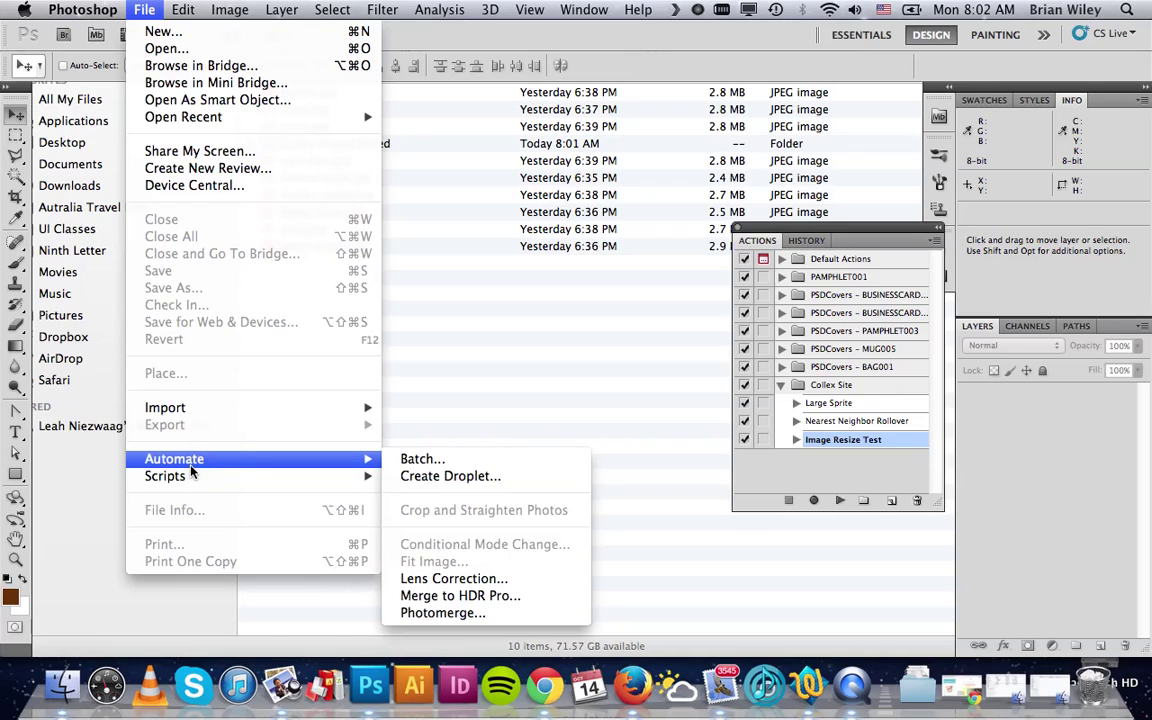
click(420, 460)
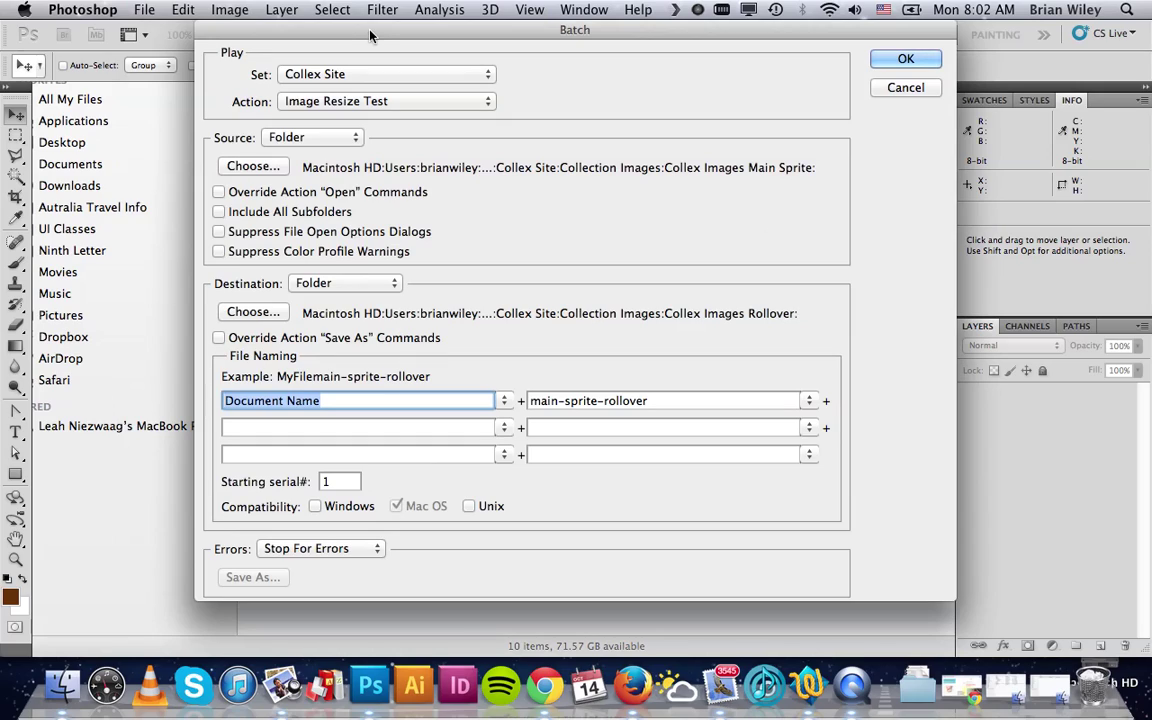
click(412, 77)
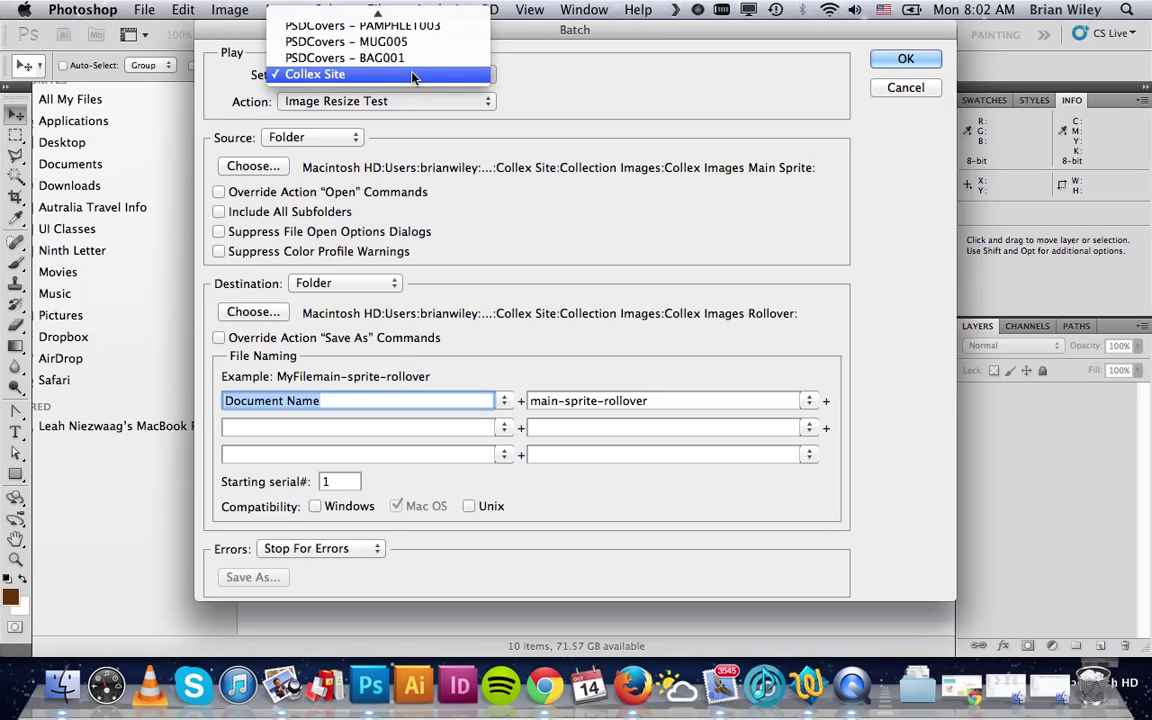
click(412, 77)
click(376, 101)
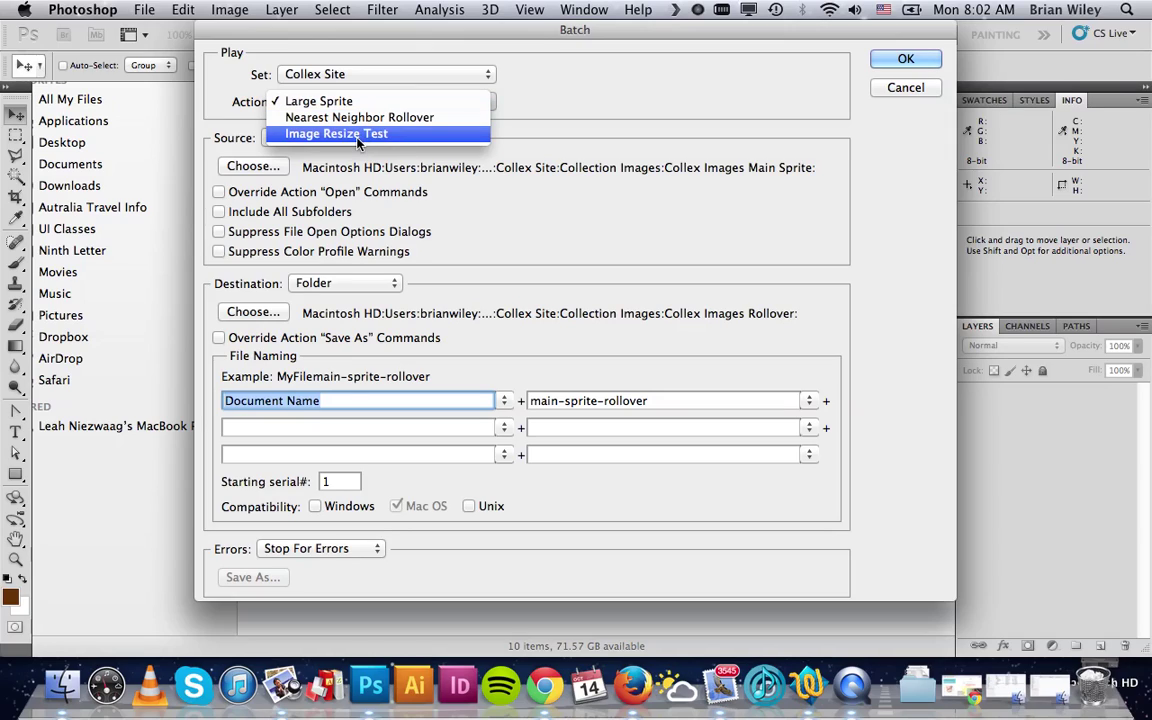
click(358, 136)
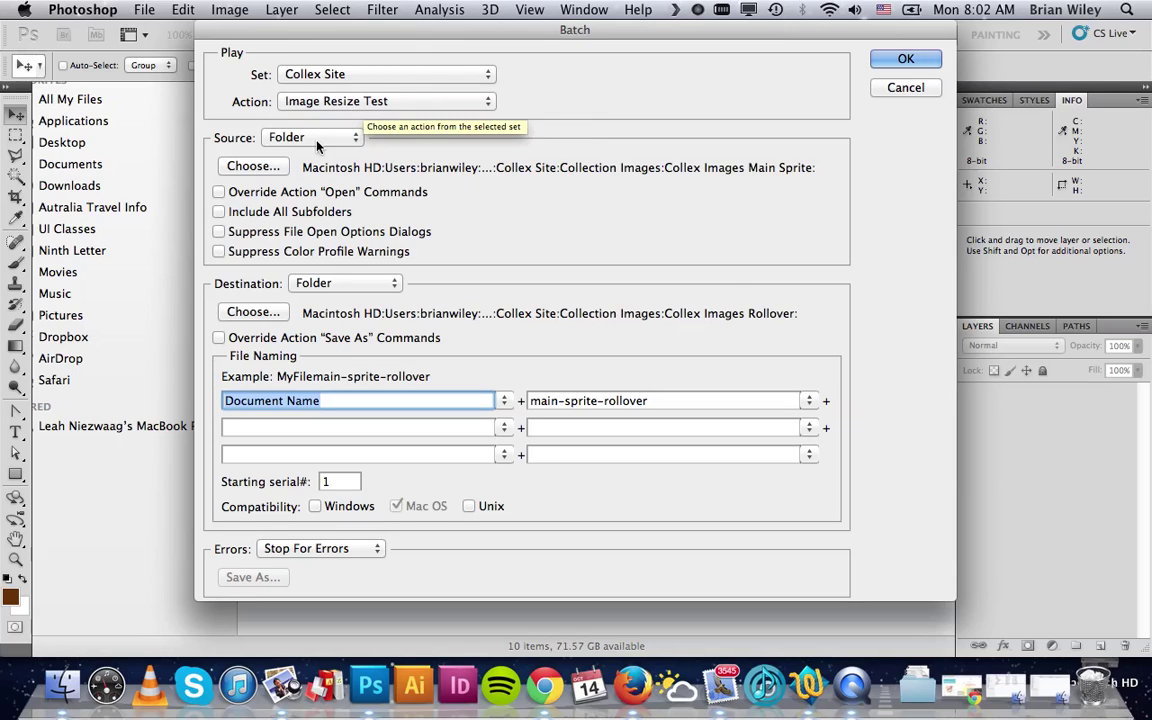
Step: Keep Folder as the batch source and start choosing the source folder
click(317, 146)
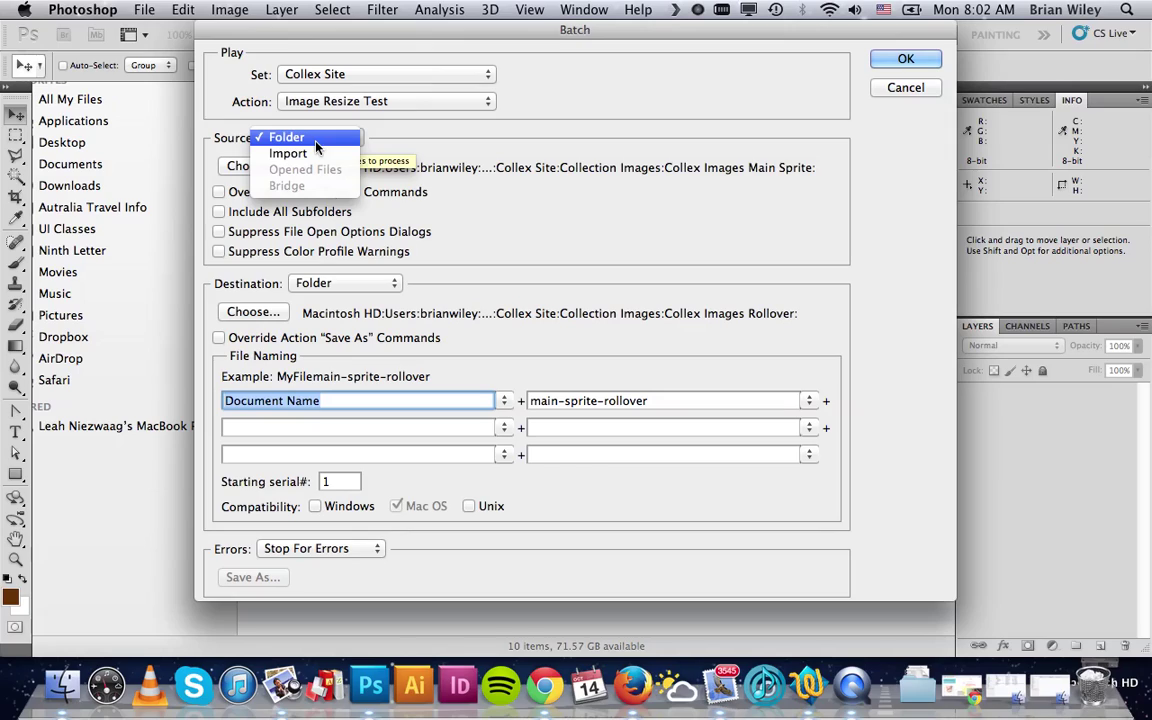
click(316, 142)
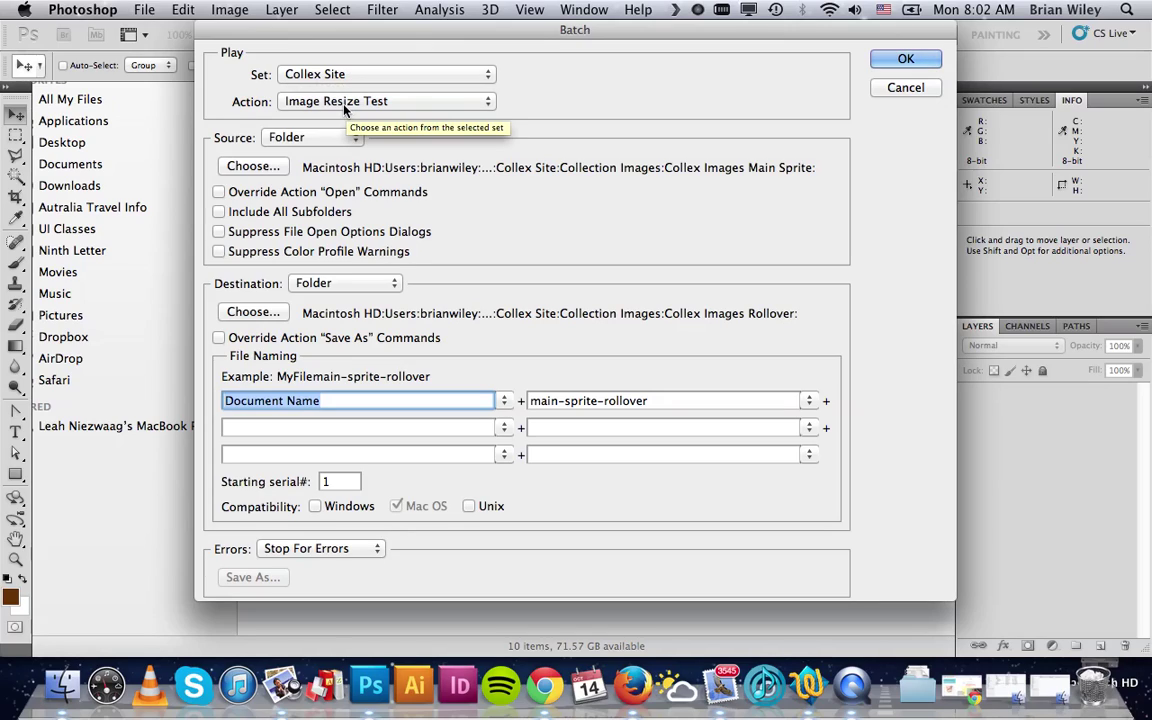
click(308, 140)
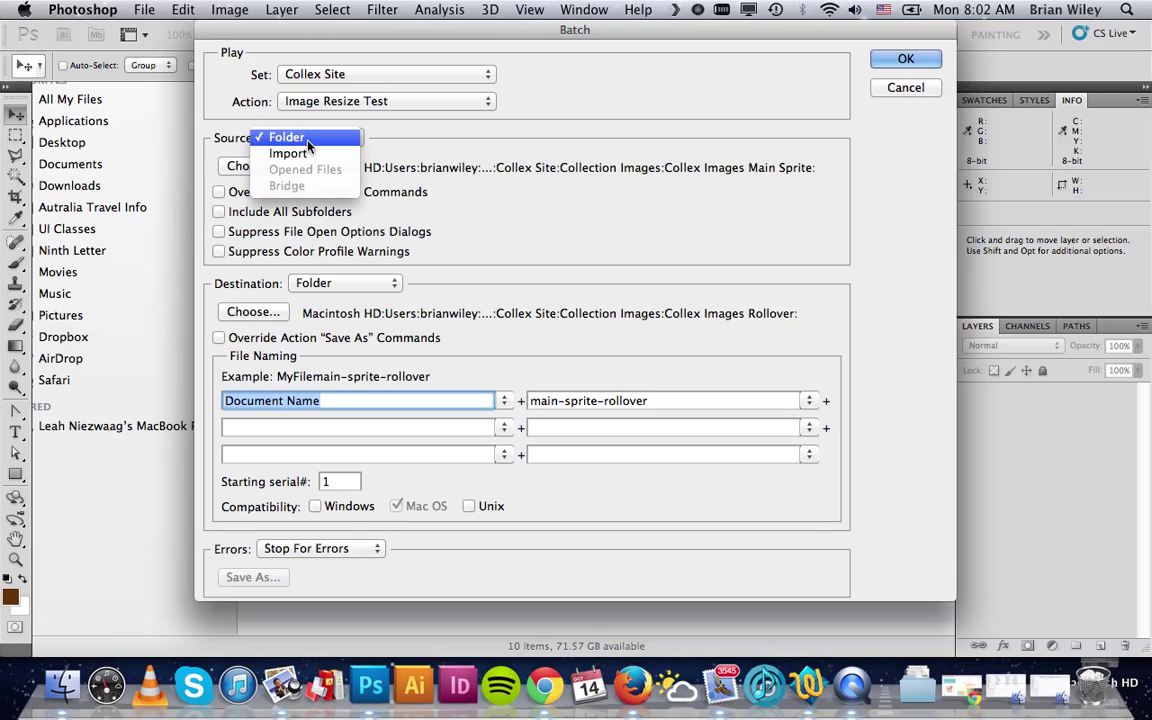
click(308, 143)
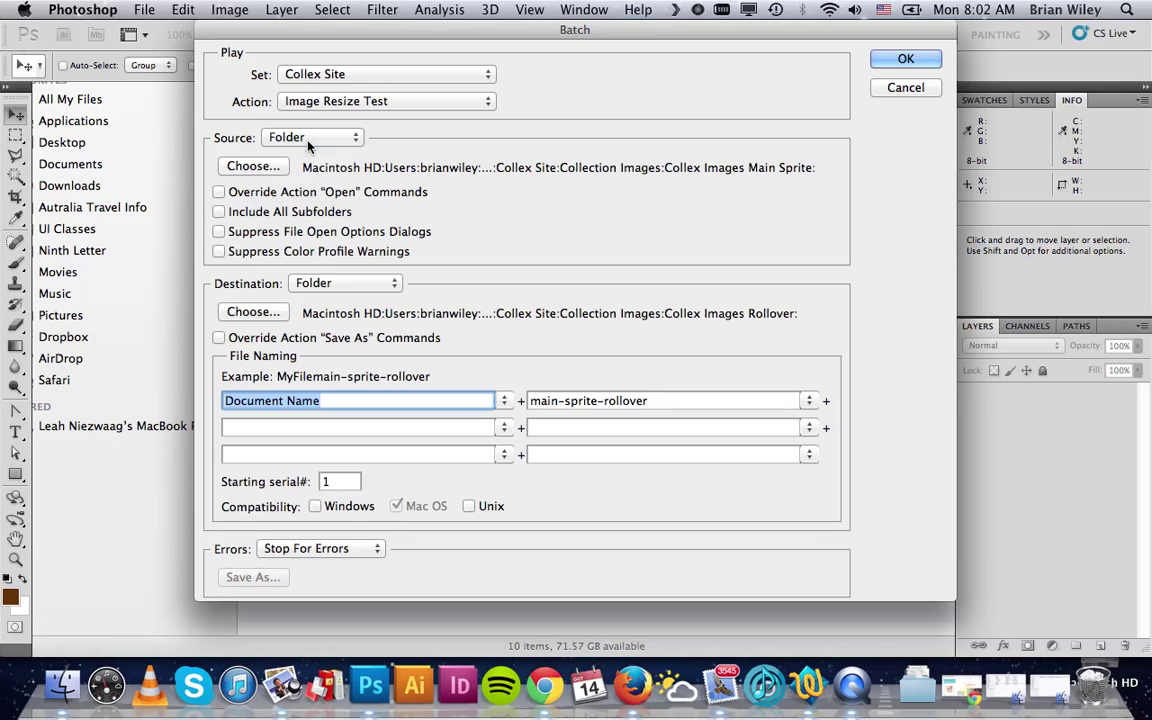
click(258, 170)
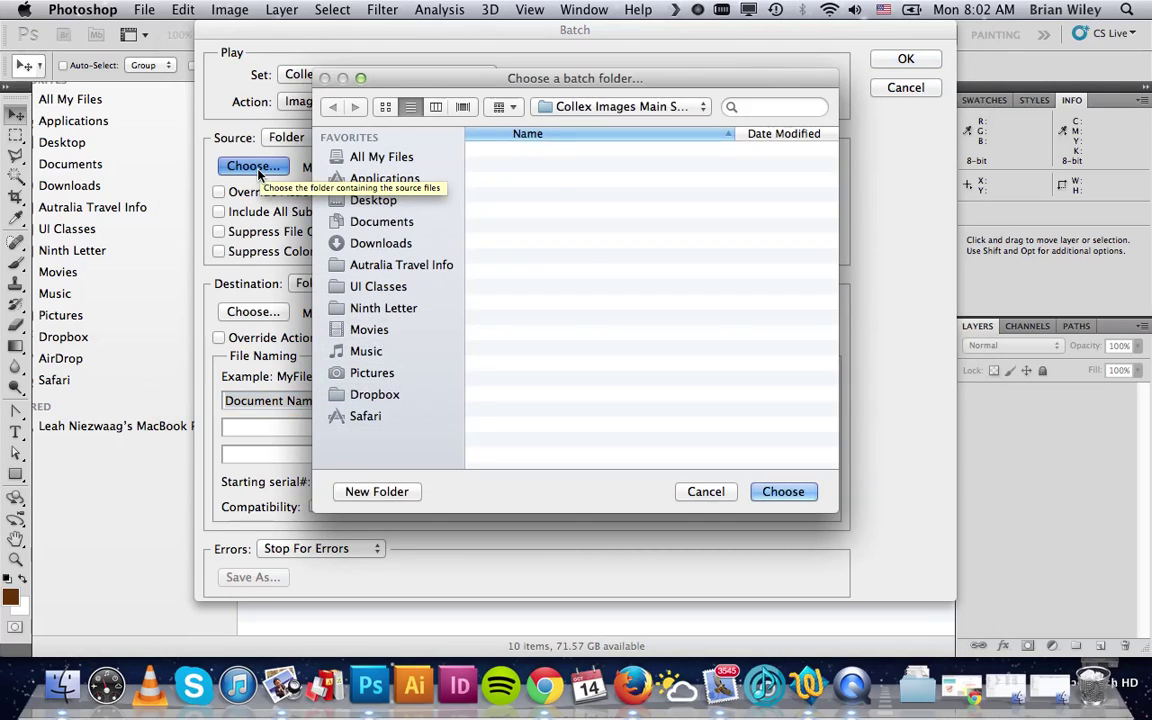
Step: Navigate up to Collection Images and choose Collex Images Original as the batch source folder
click(600, 107)
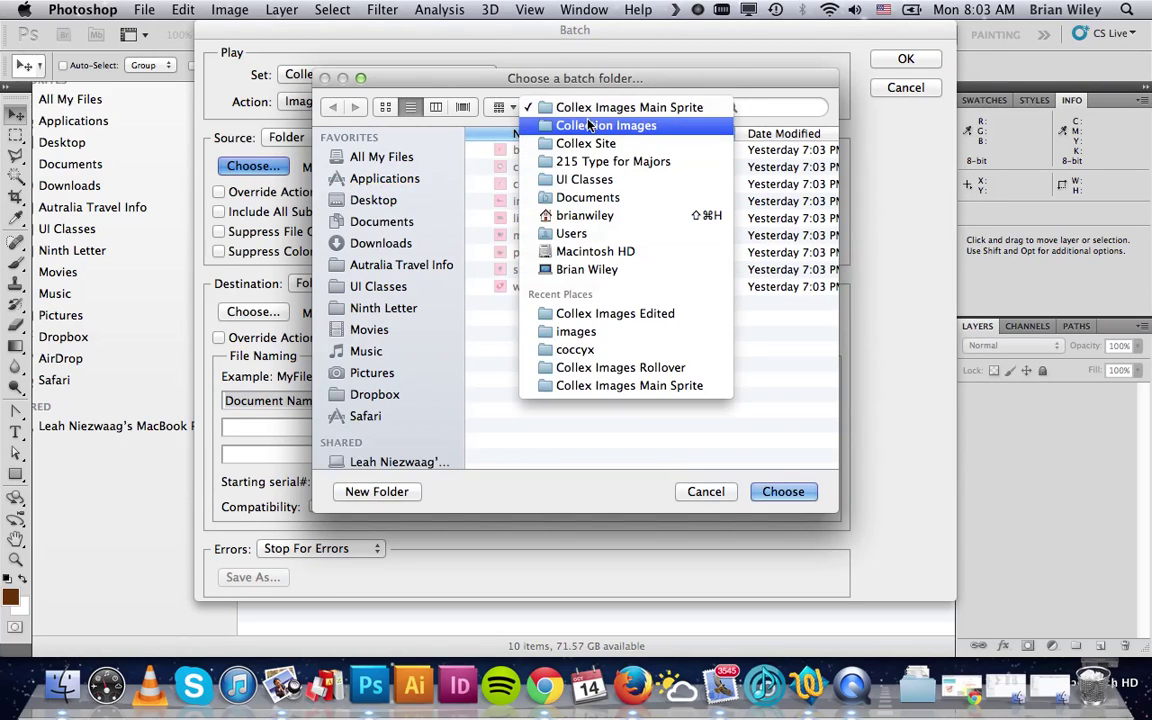
key(Escape)
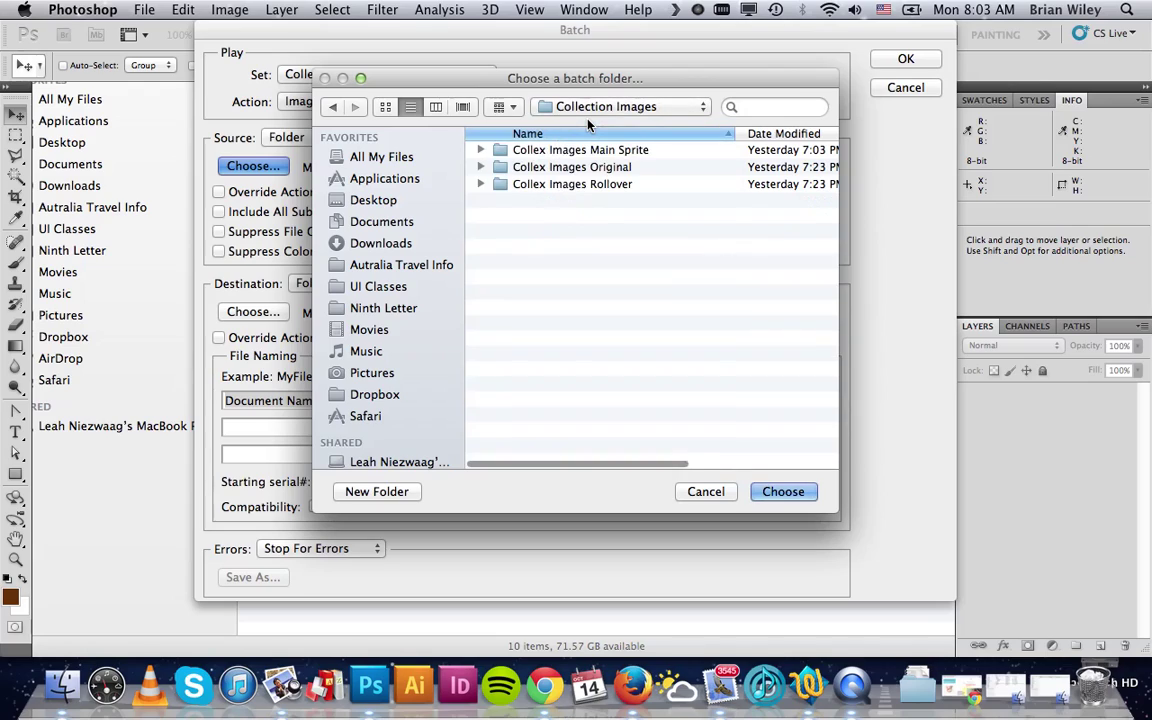
click(558, 110)
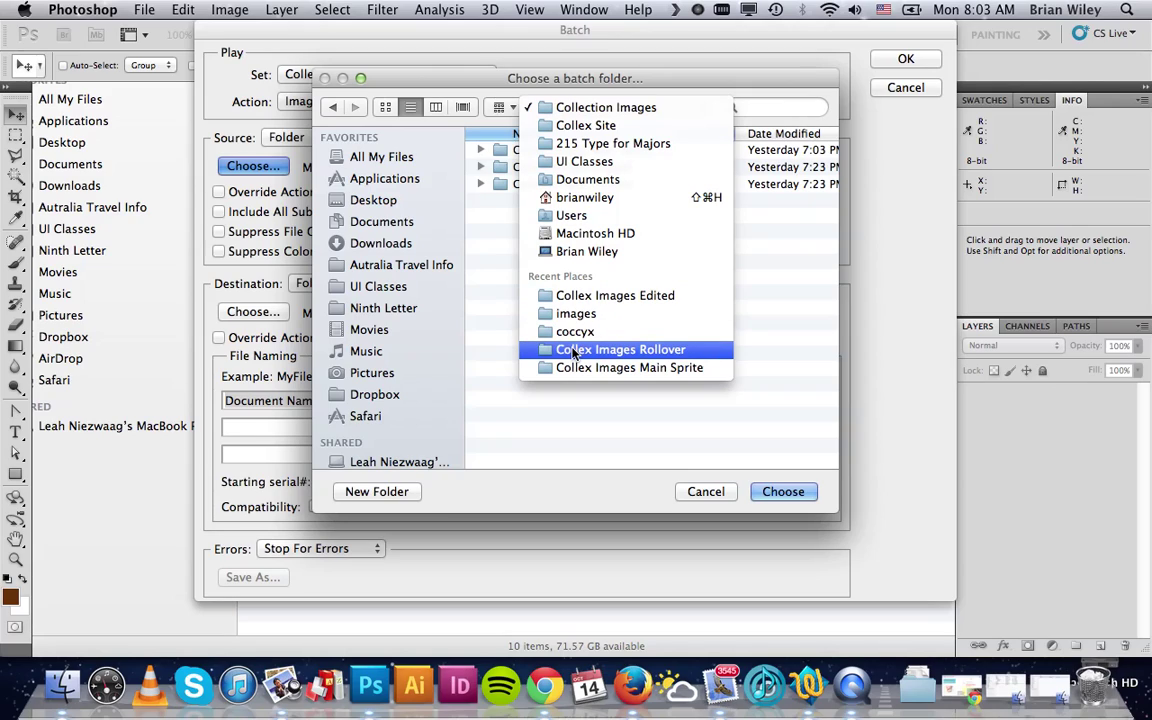
click(590, 108)
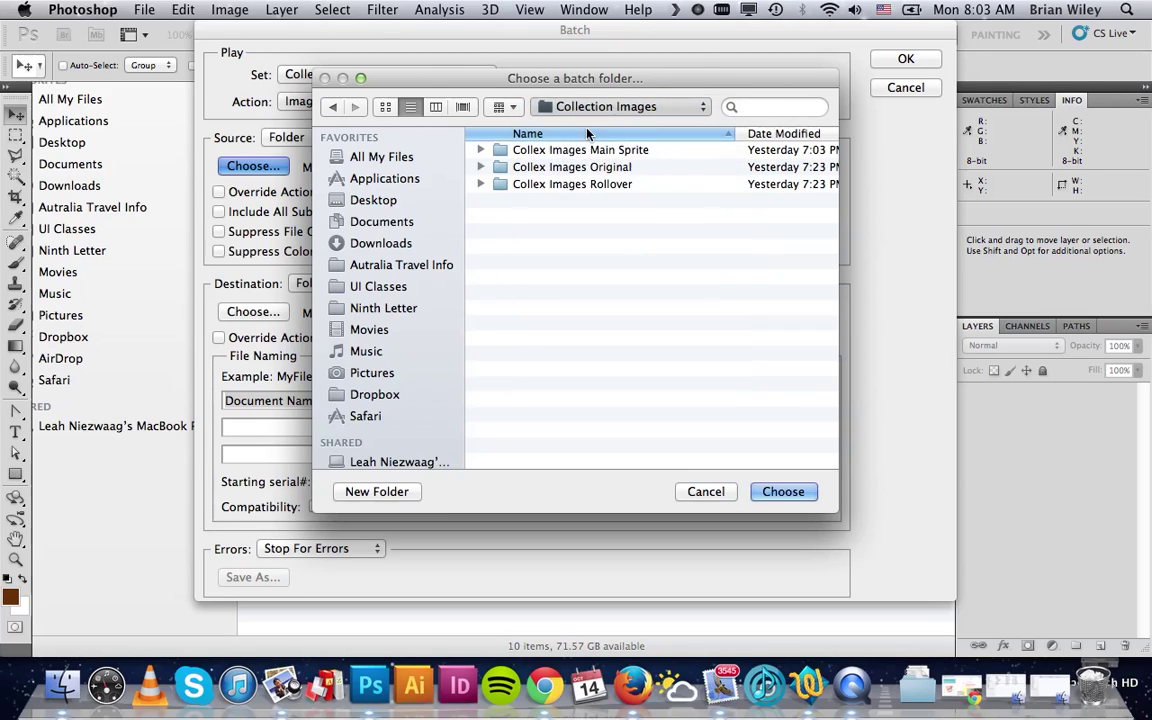
double_click(558, 168)
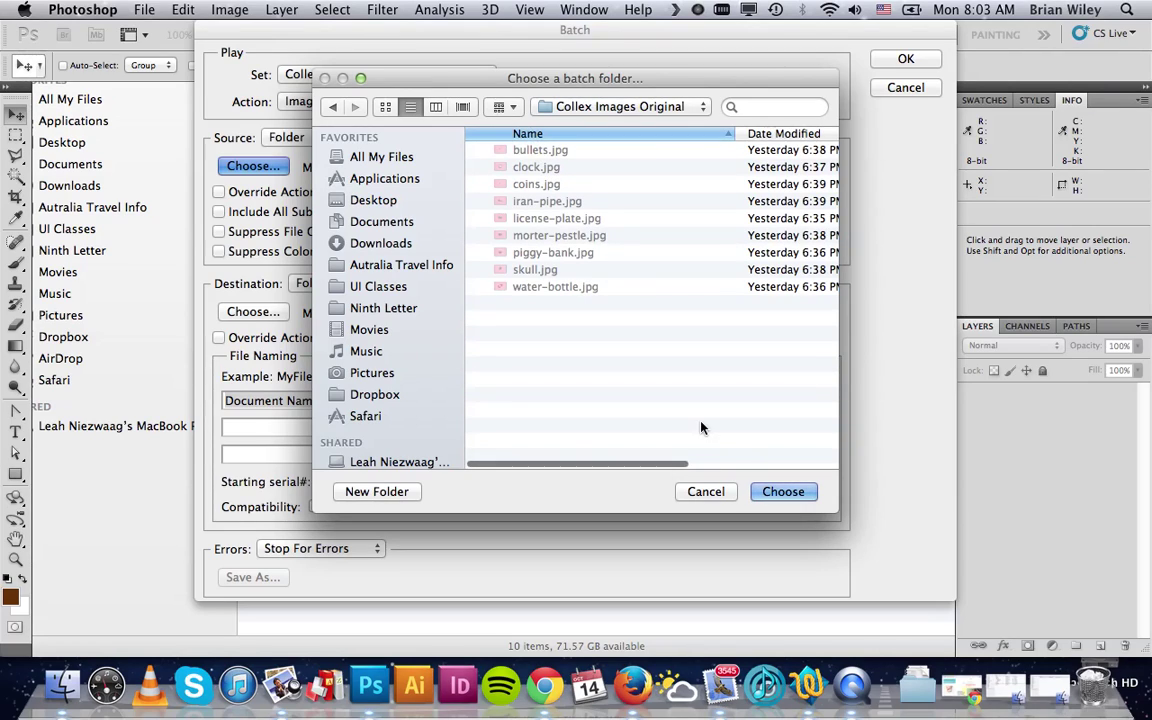
click(783, 491)
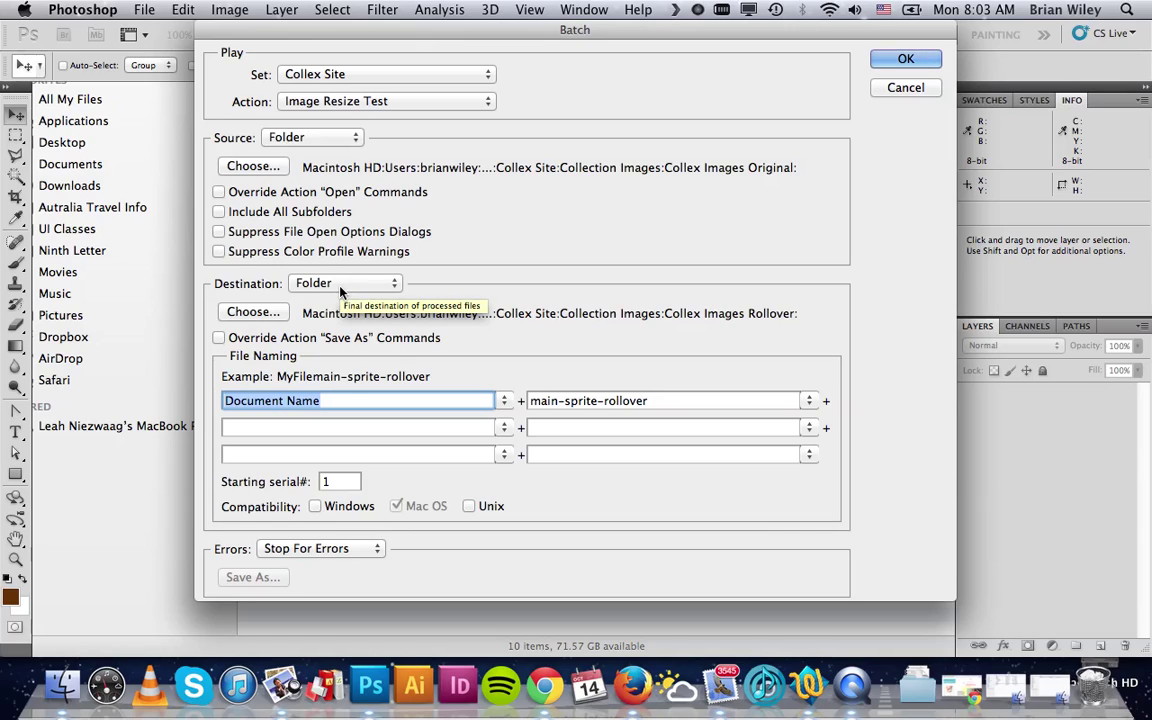
Step: Choose Collex Images Edited from recent places as the batch destination folder
click(266, 313)
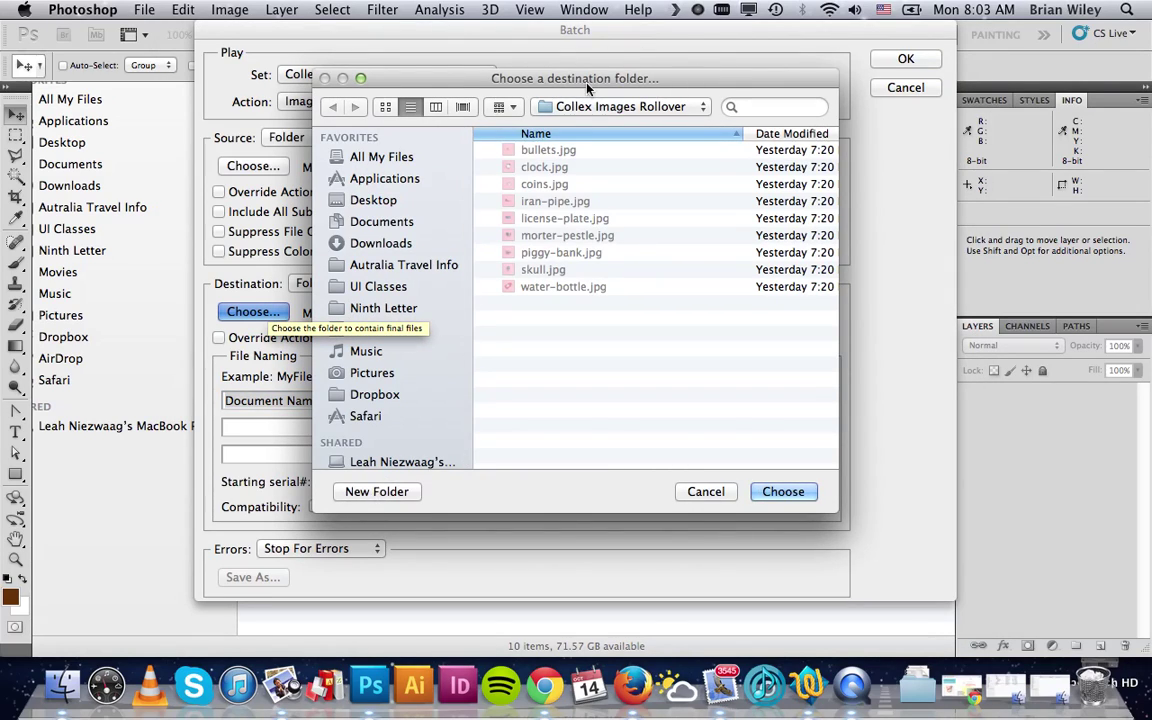
click(560, 106)
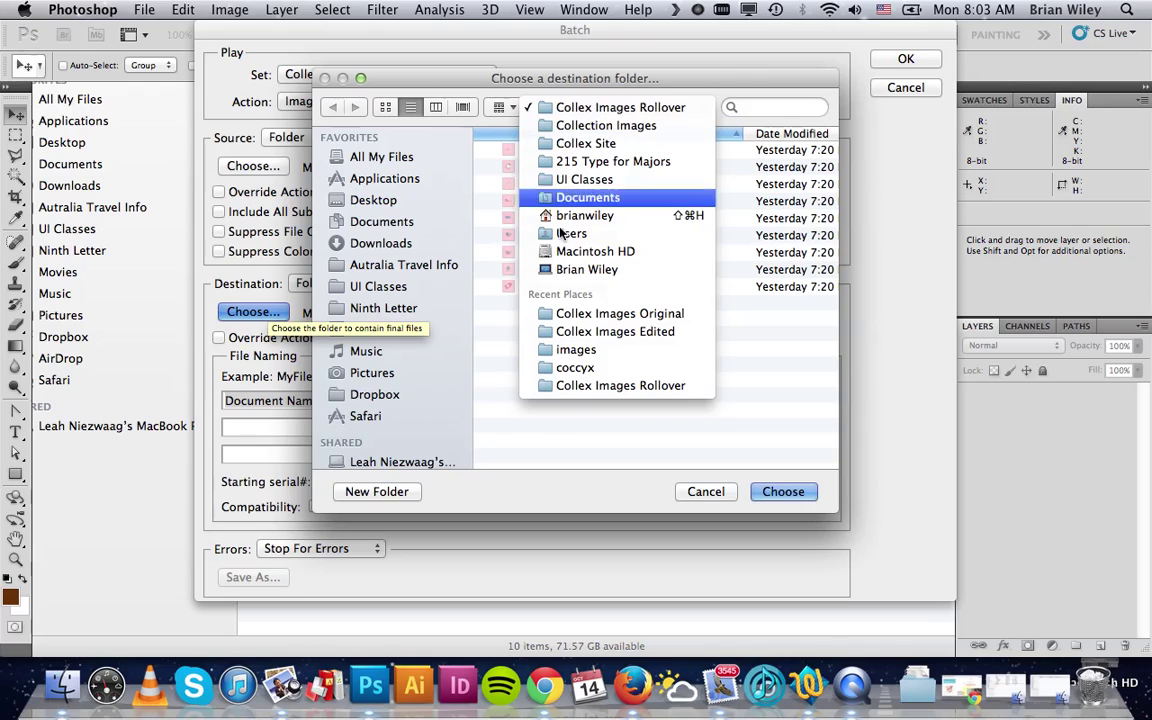
click(563, 337)
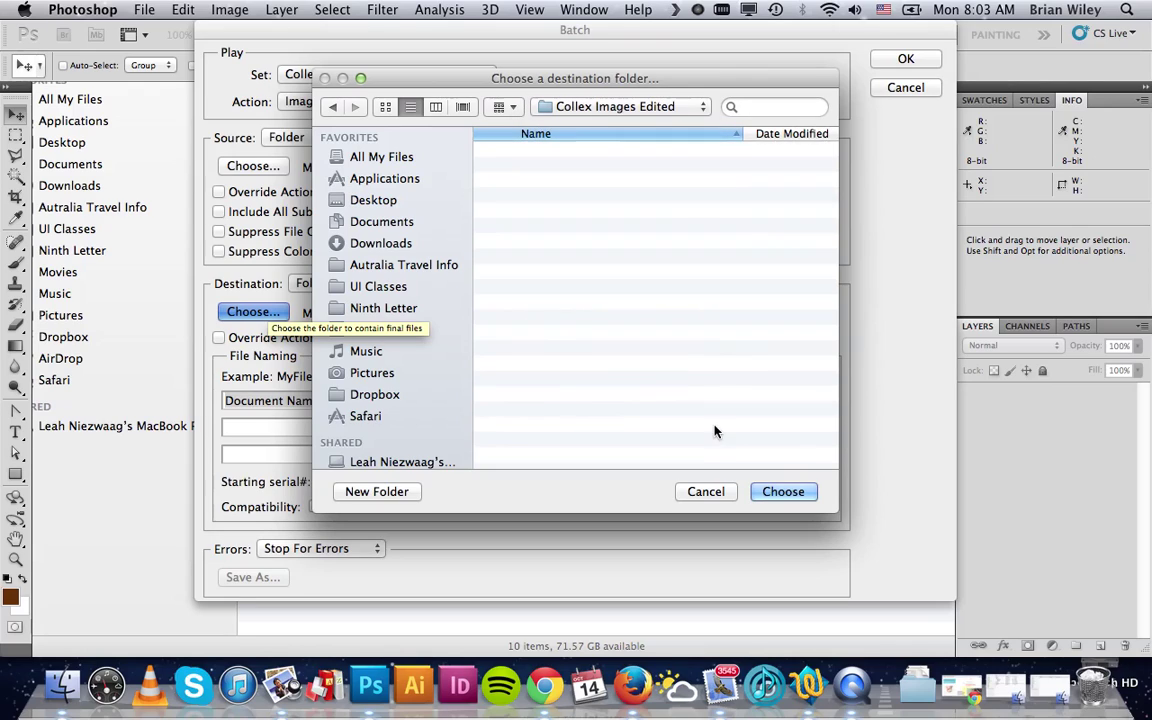
click(776, 494)
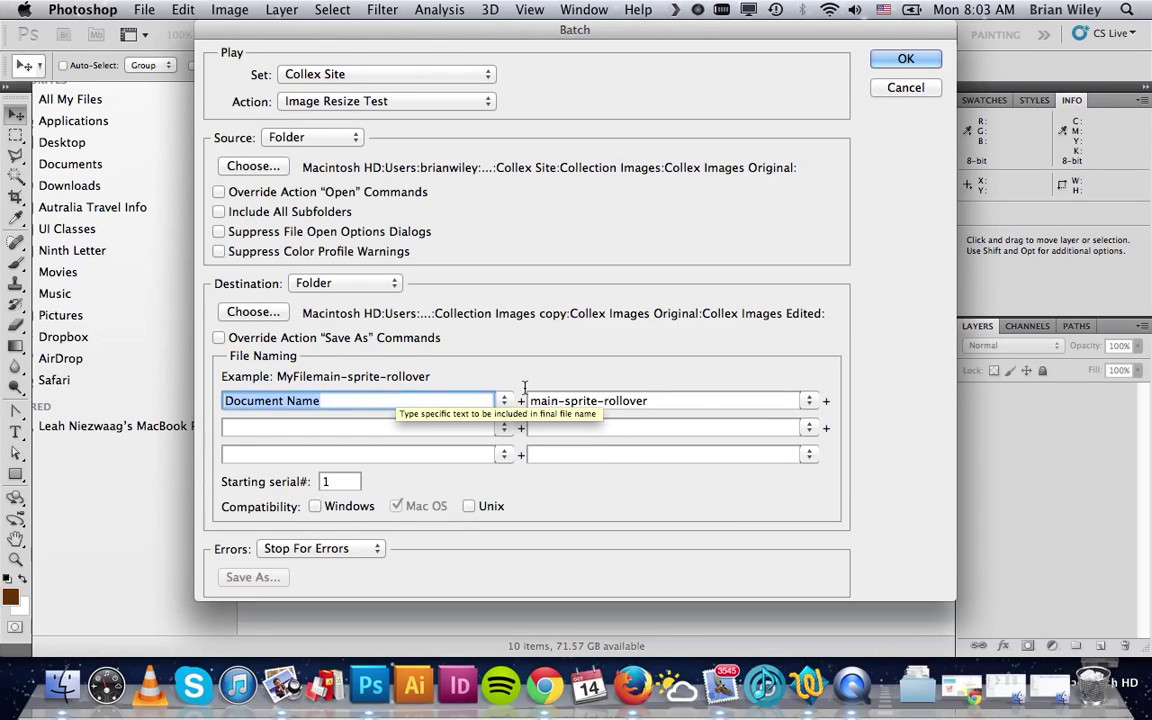
Step: Trim the second File Naming field from 'main-sprite-rollover' to 'main-sprite'
click(678, 400)
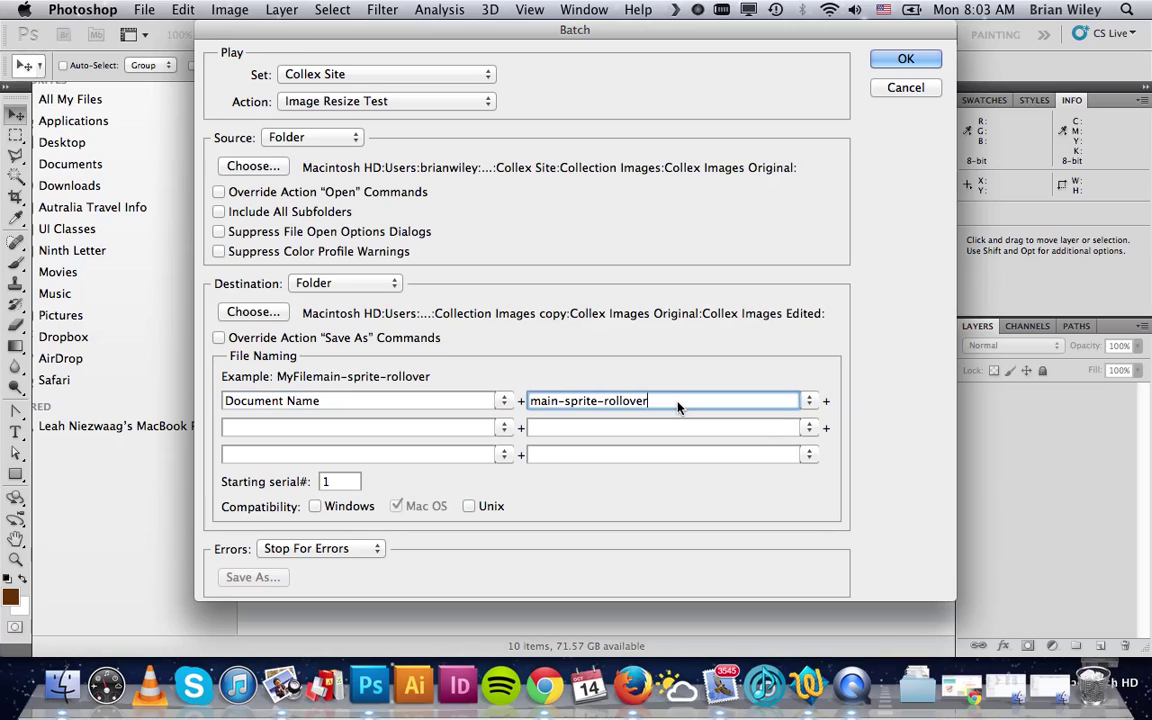
click(527, 398)
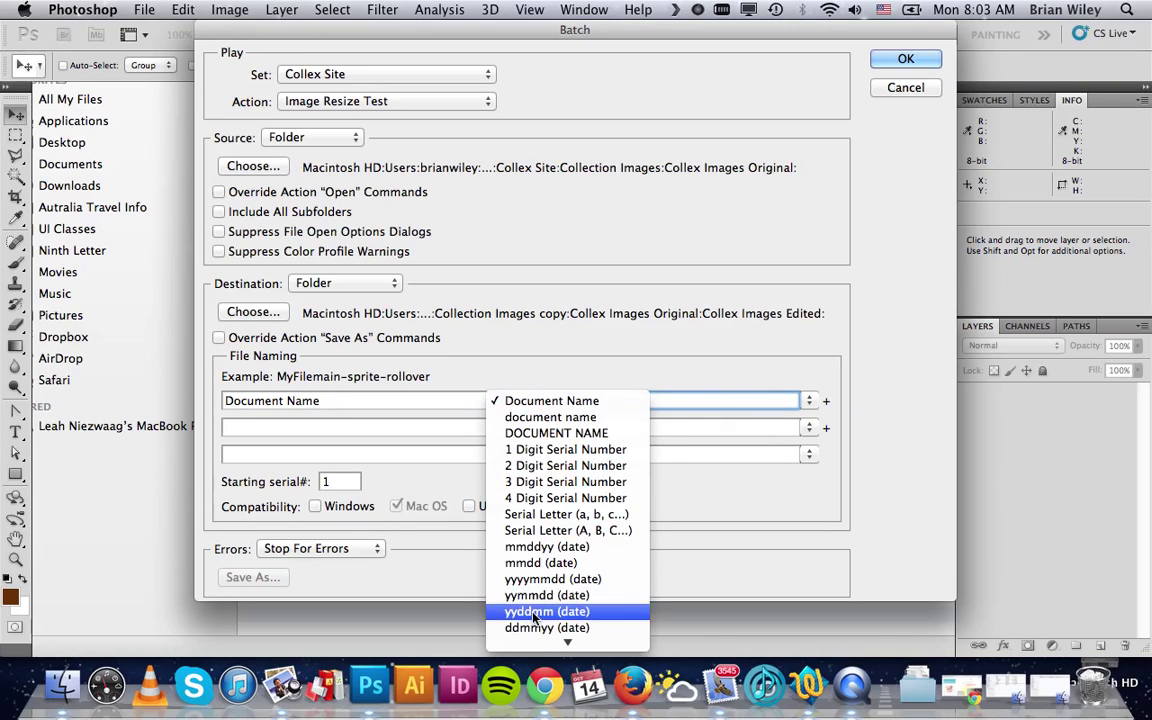
mouse_move(567, 641)
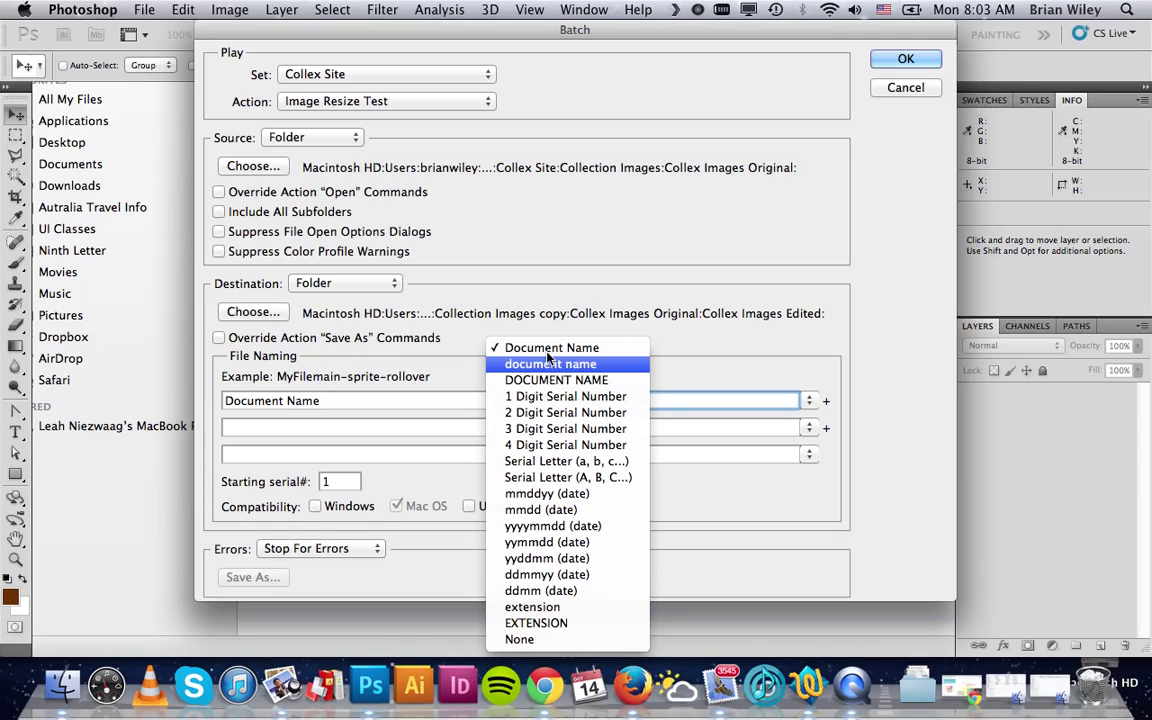
click(482, 326)
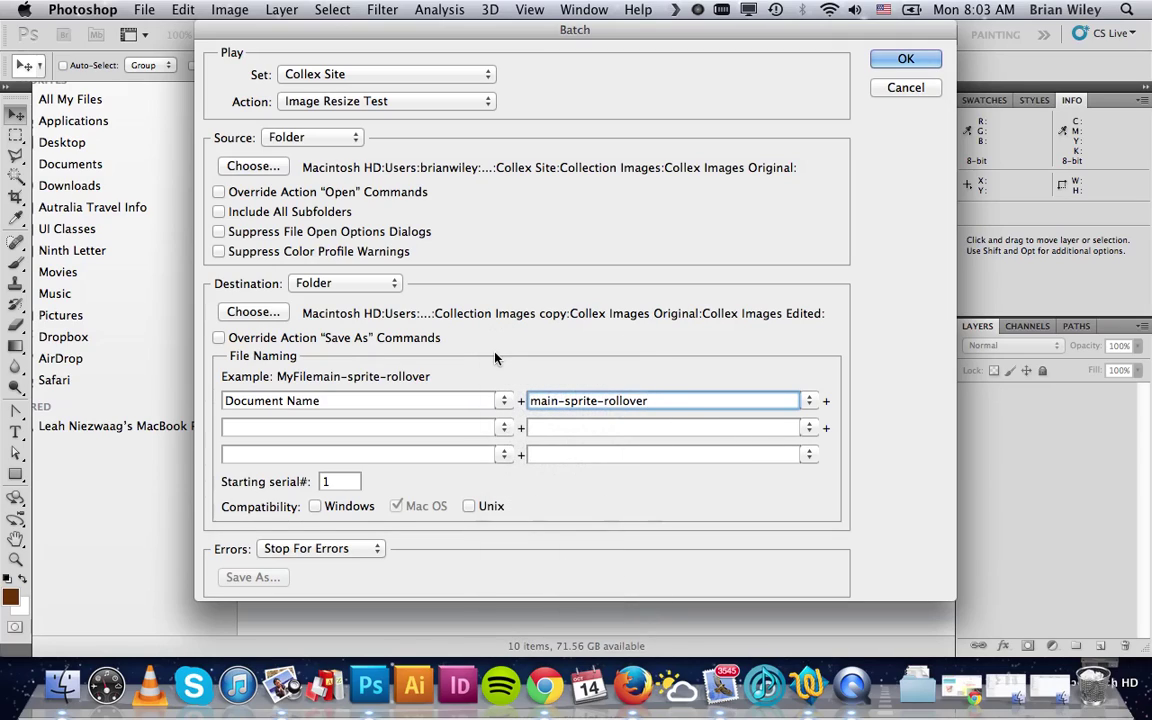
click(666, 400)
drag(666, 400, 493, 407)
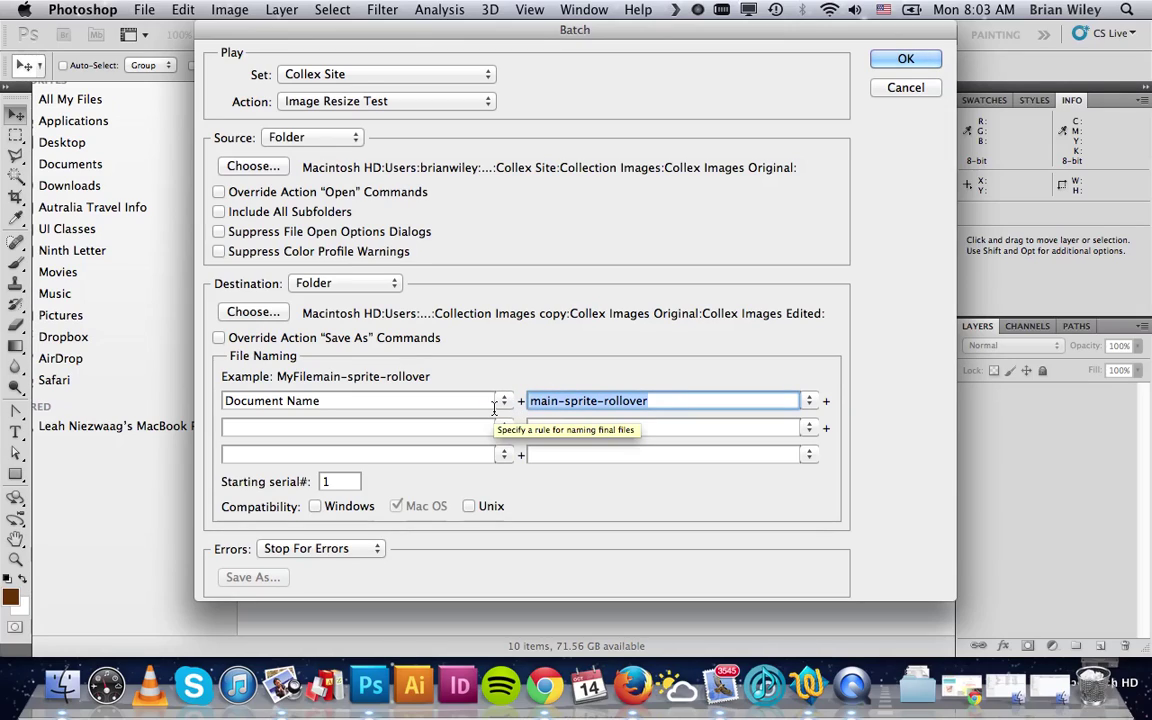
key(Right)
key(BackSpace)
key(BackSpace)
key(BackSpace)
key(BackSpace)
key(BackSpace)
key(BackSpace)
key(BackSpace)
key(BackSpace)
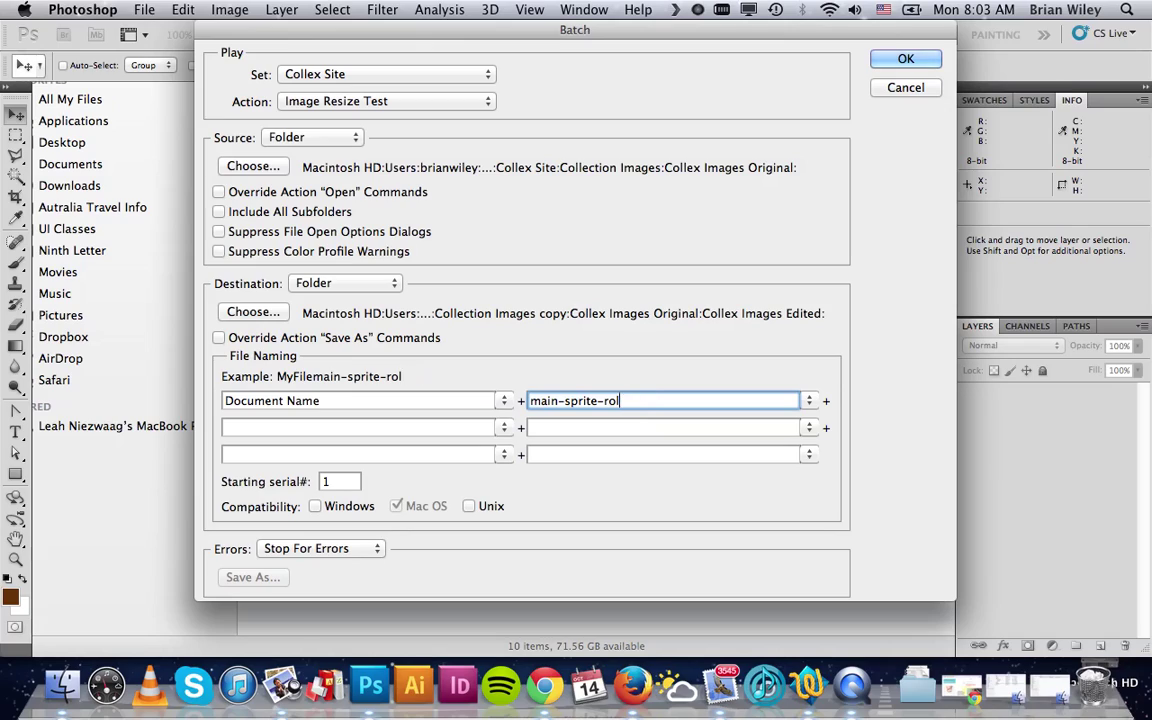
key(BackSpace)
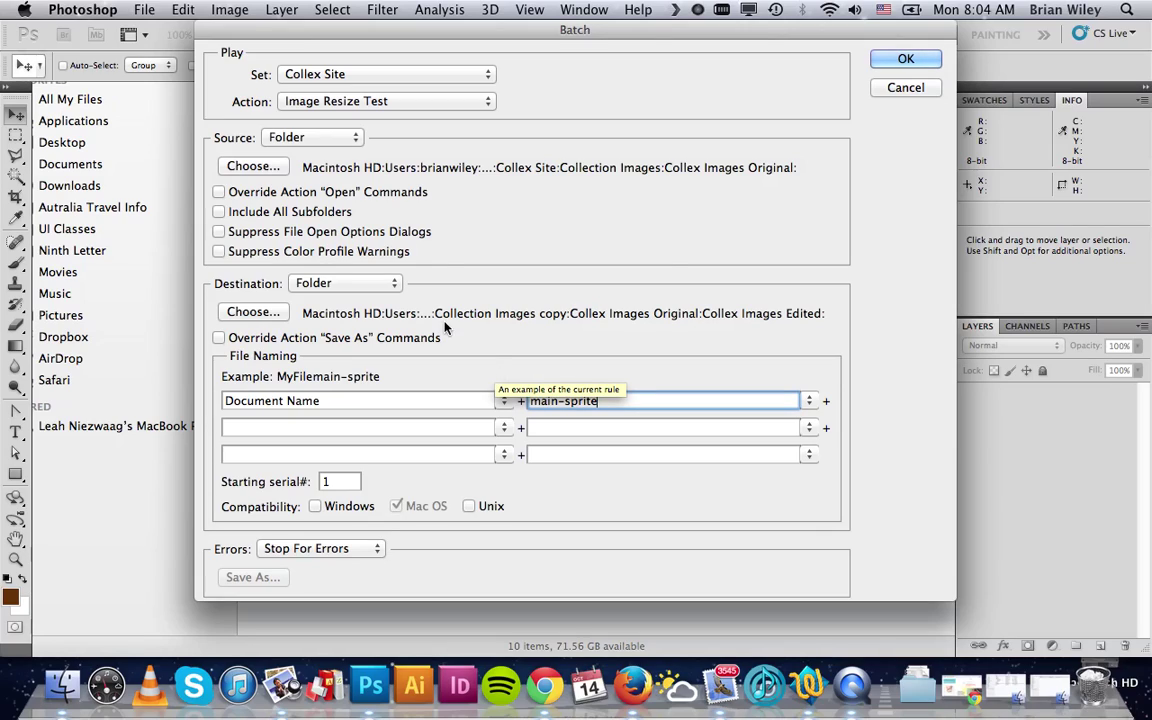
Step: Confirm the Batch dialog with OK so Image Resize Test processes every original photo
click(905, 61)
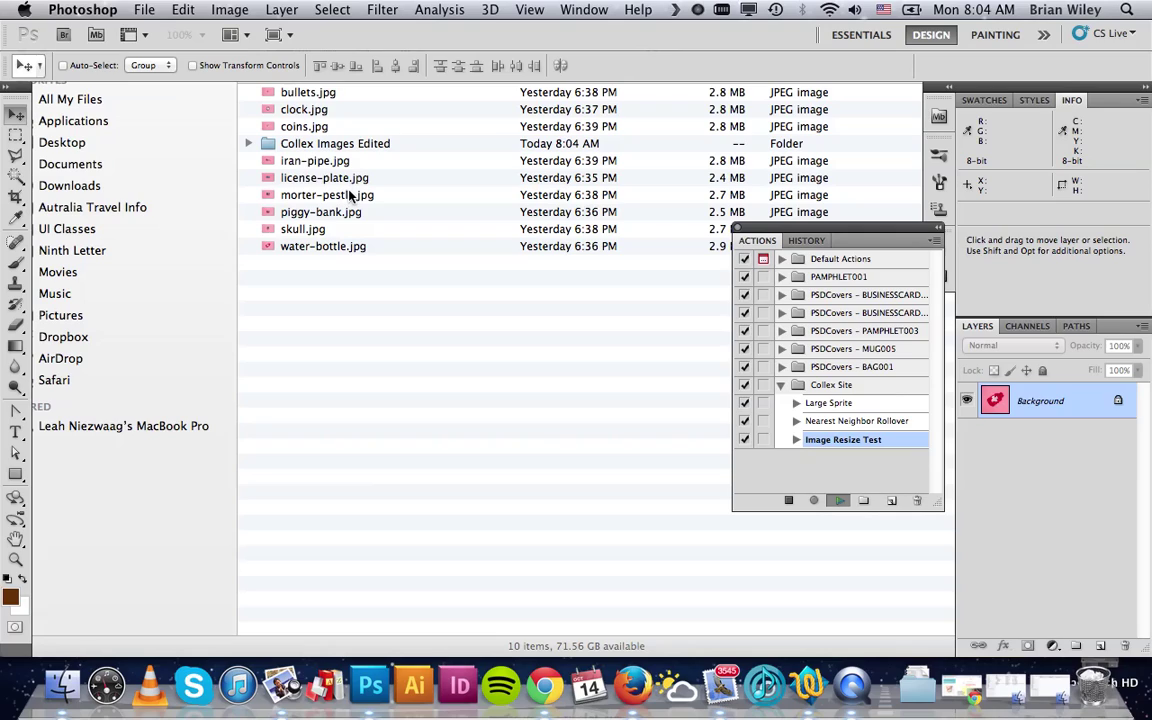
Step: Switch to Finder and open the Collex Images Edited folder
click(325, 421)
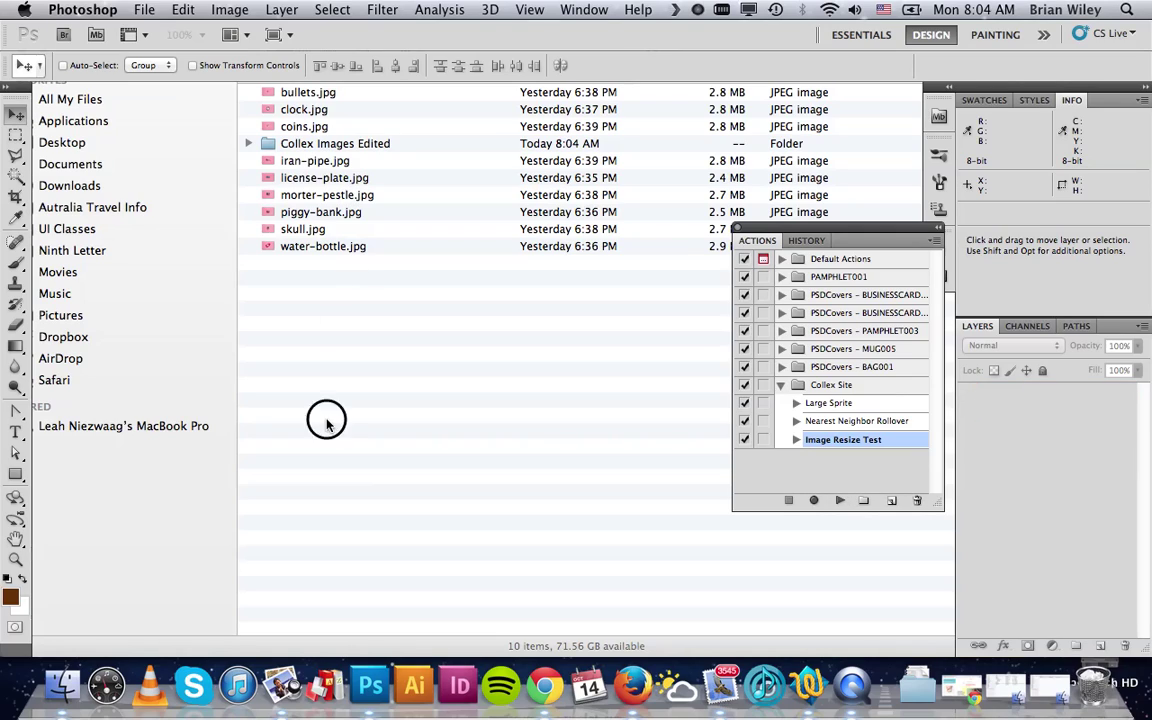
click(294, 146)
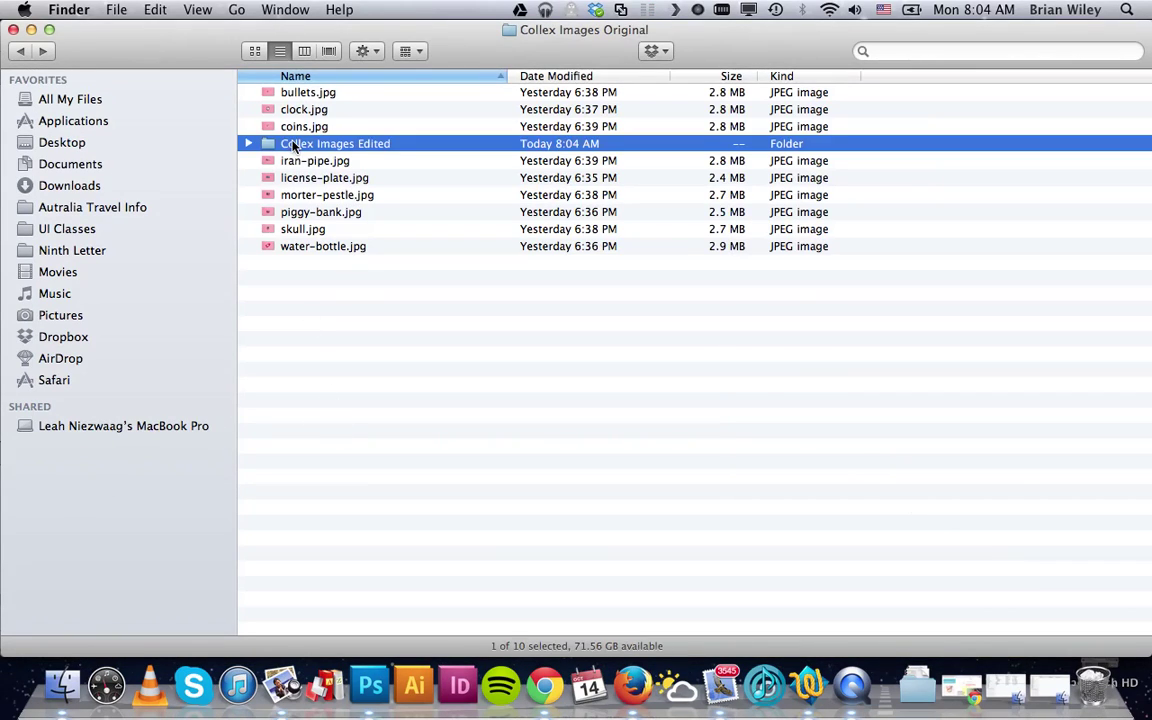
double_click(294, 146)
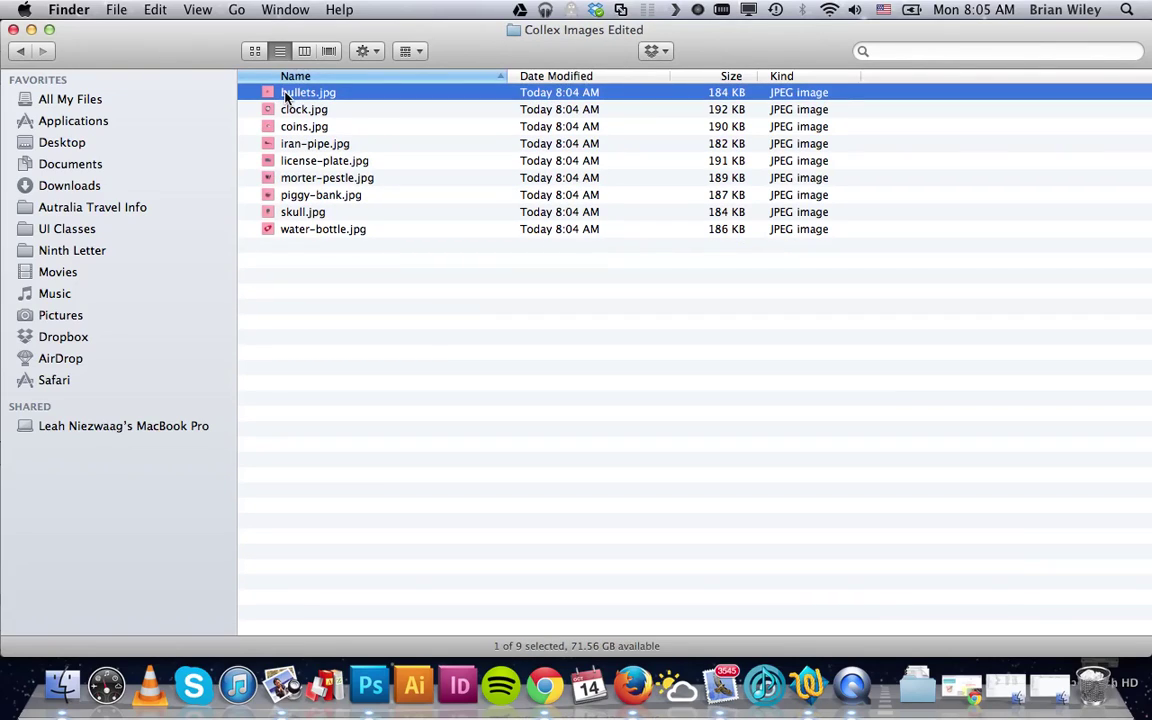
Step: Quick Look through the resized JPEGs, from bullets.jpg to water-bottle.jpg and back
key(space)
key(Down)
key(Down)
key(Down)
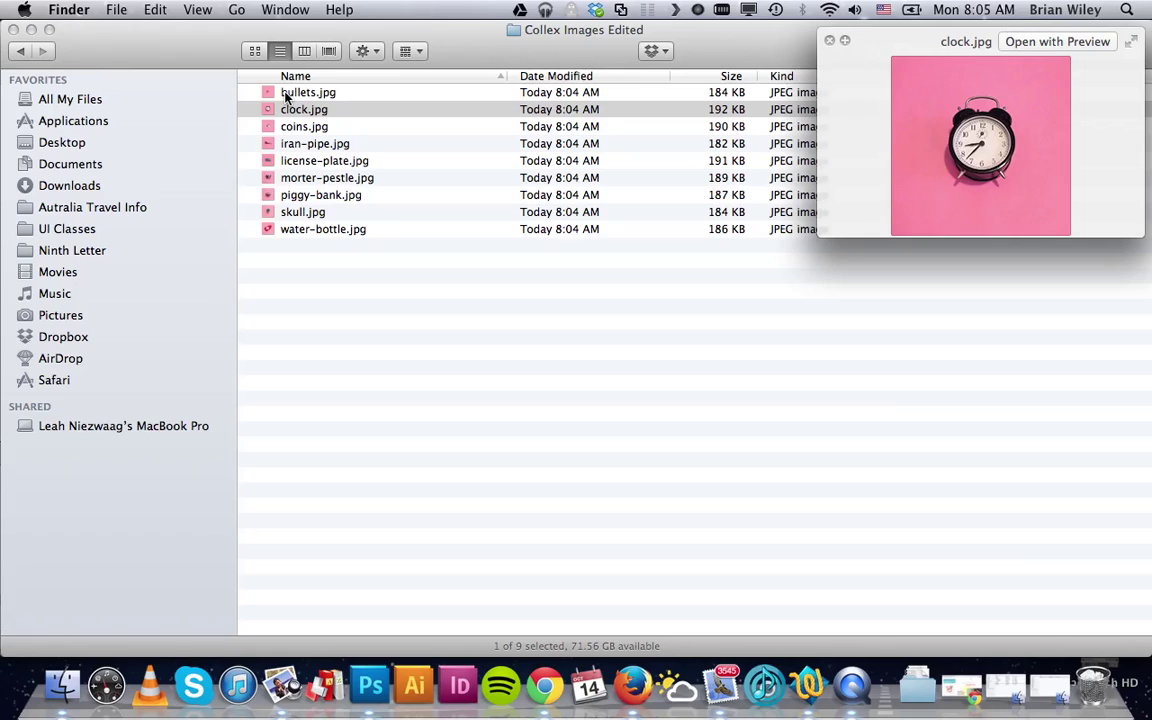
key(Down)
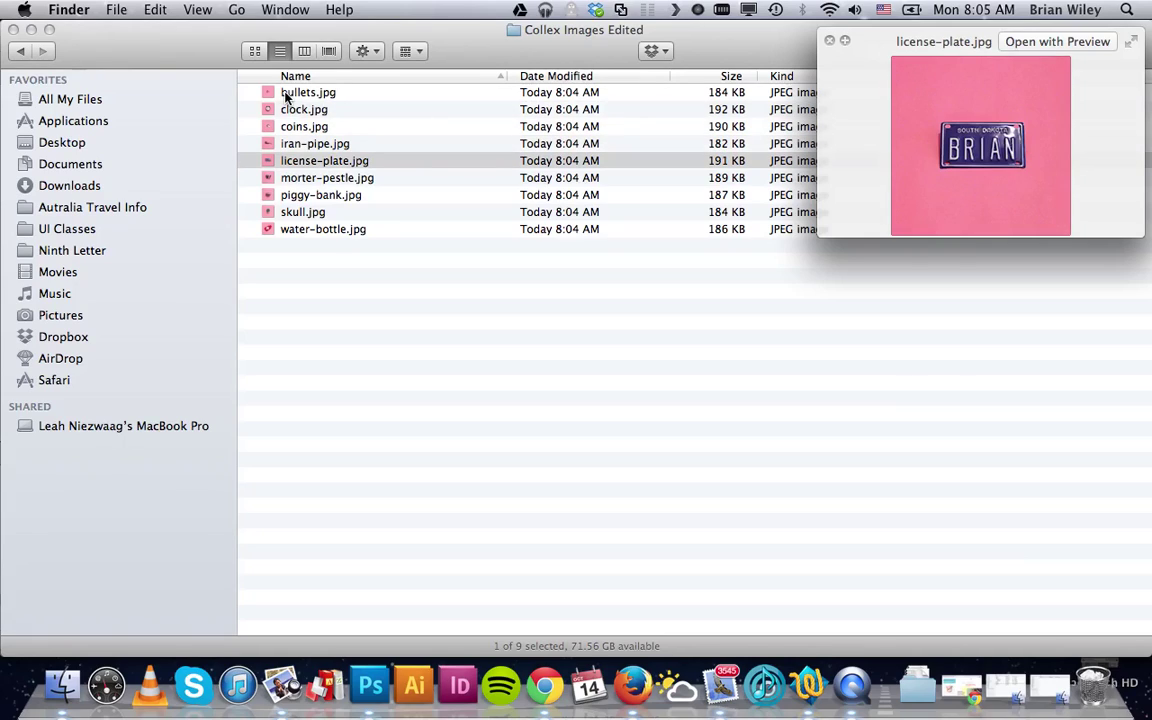
key(Down)
key(Down)
key(Down)
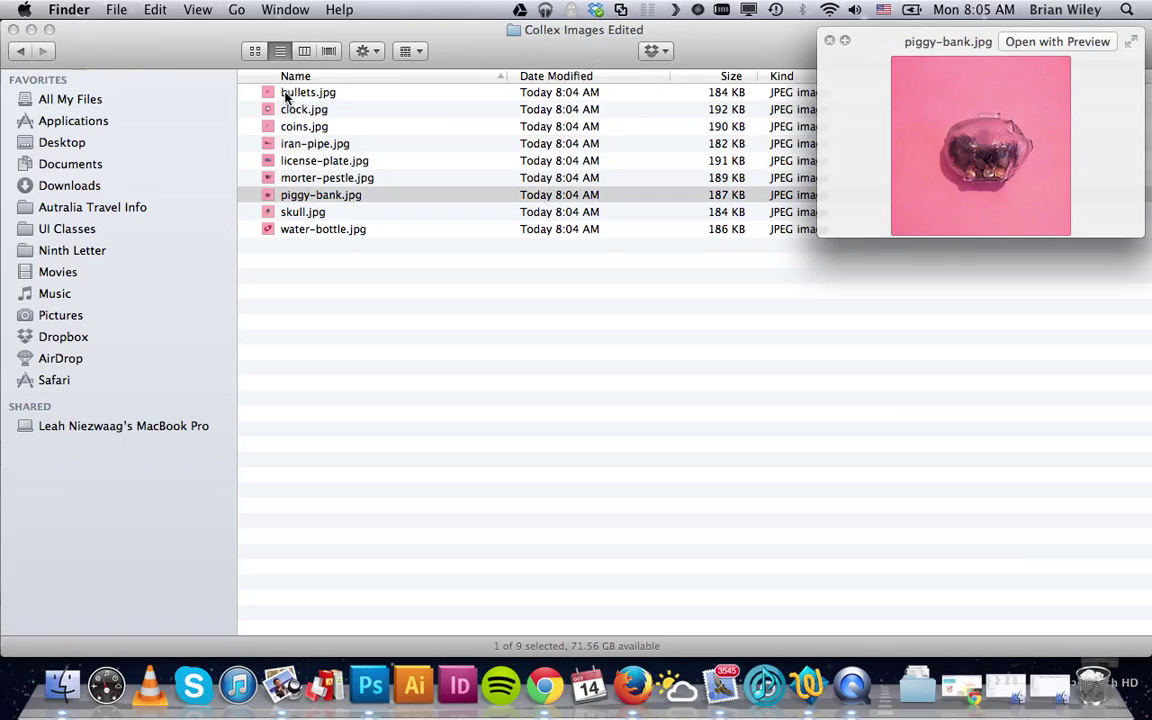
key(Down)
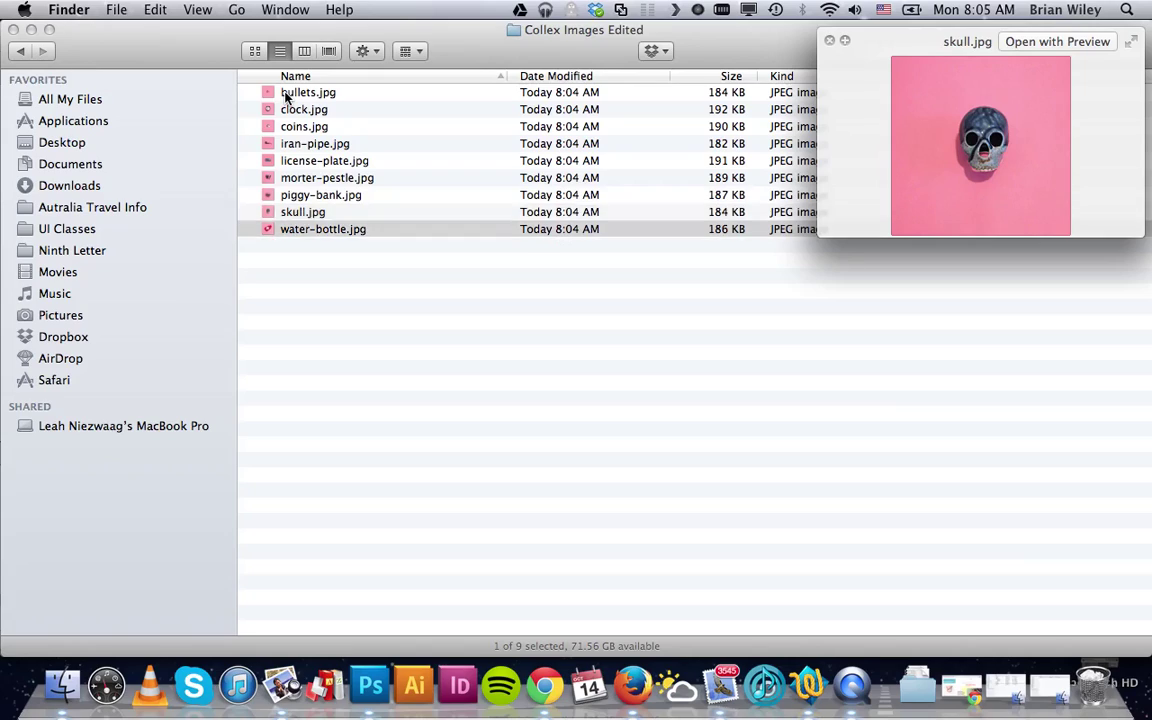
key(Up)
key(Up)
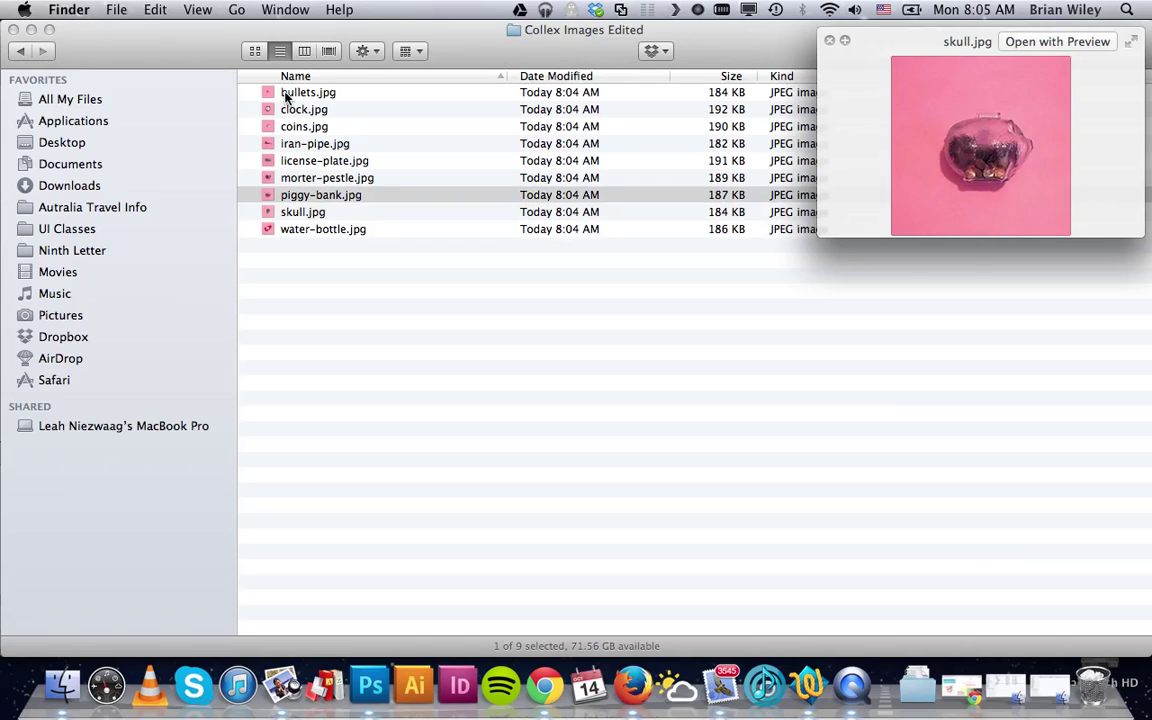
key(Up)
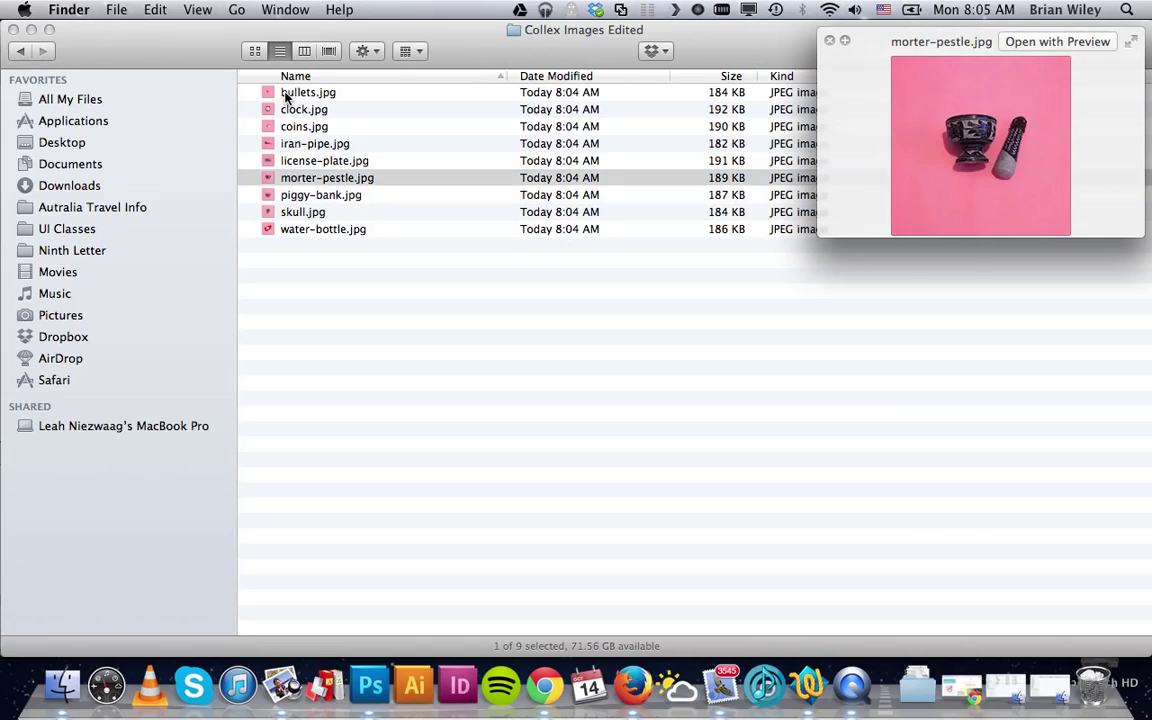
key(Up)
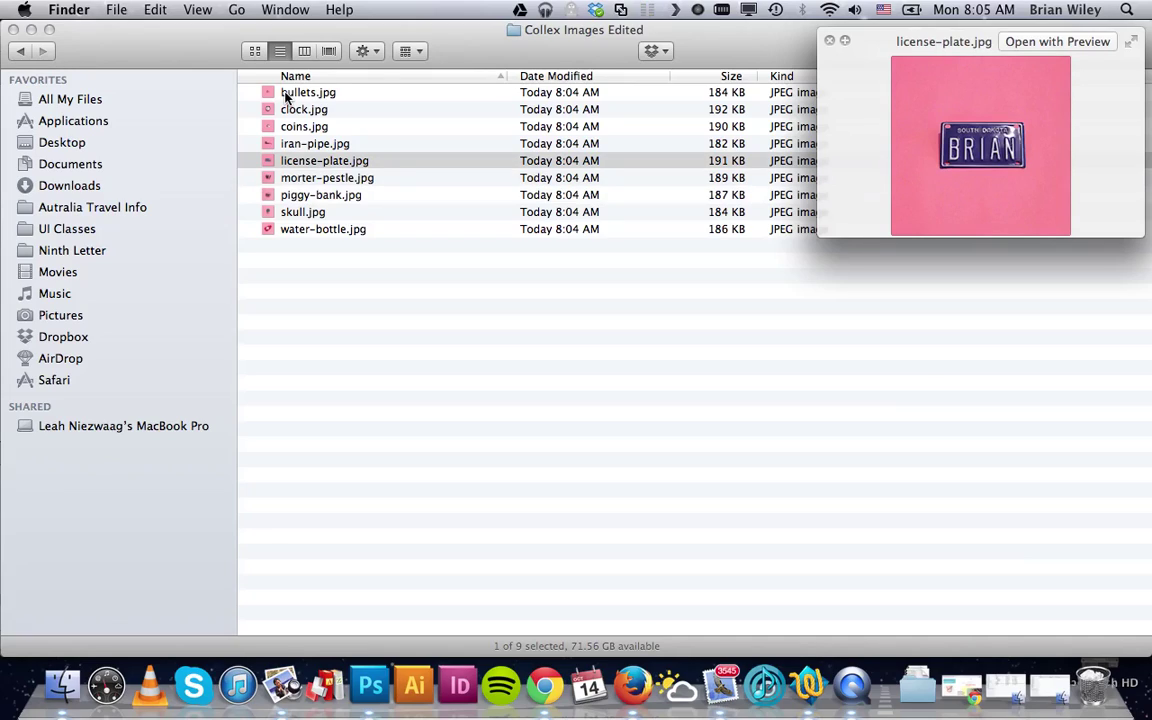